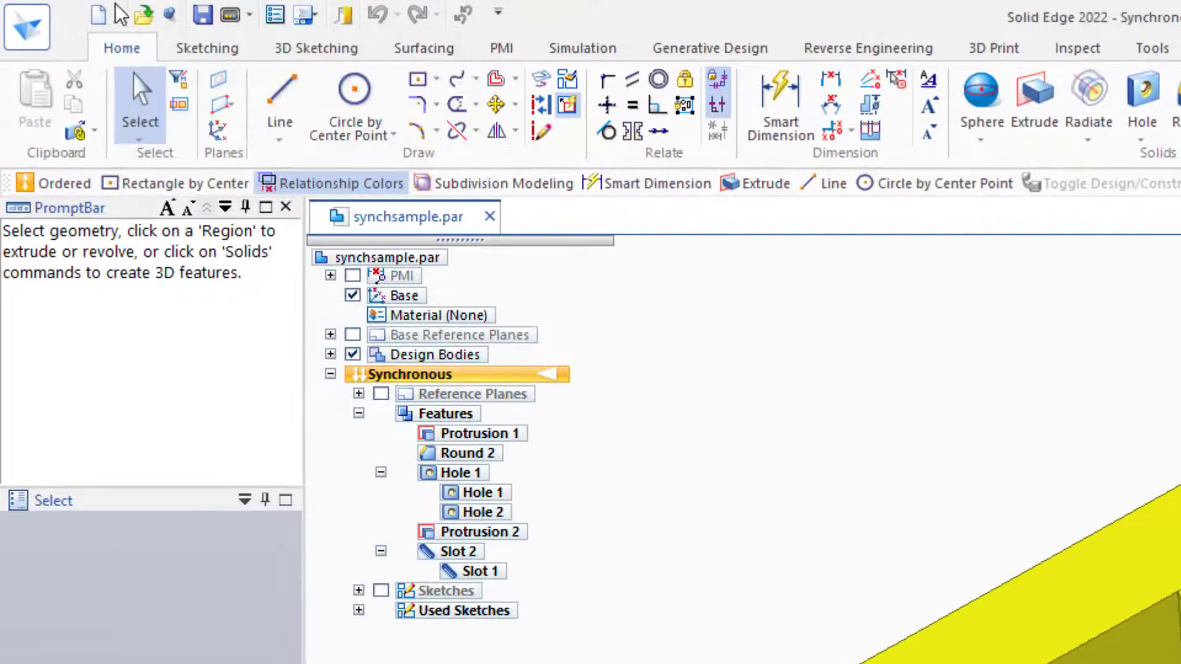
Create a drawing of the active model using the ansi metric draft.dft template from the ANSI Metric standard templates.
{"action": "left_click", "coordinate": [59, 8]}
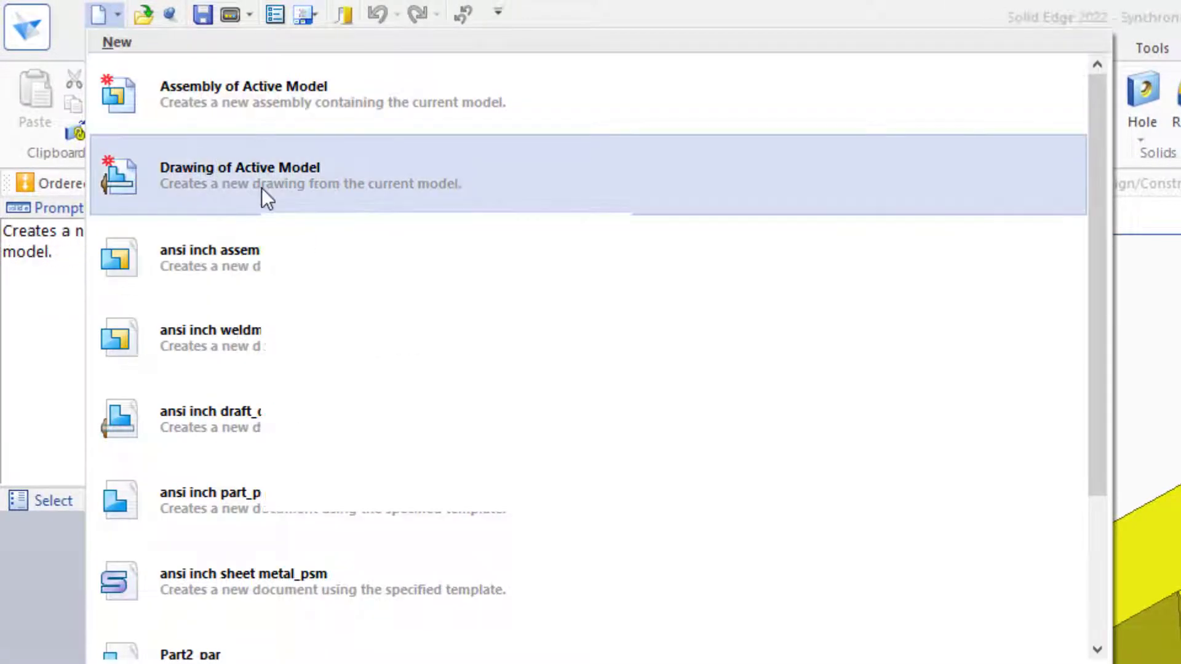
{"action": "left_click", "coordinate": [260, 187]}
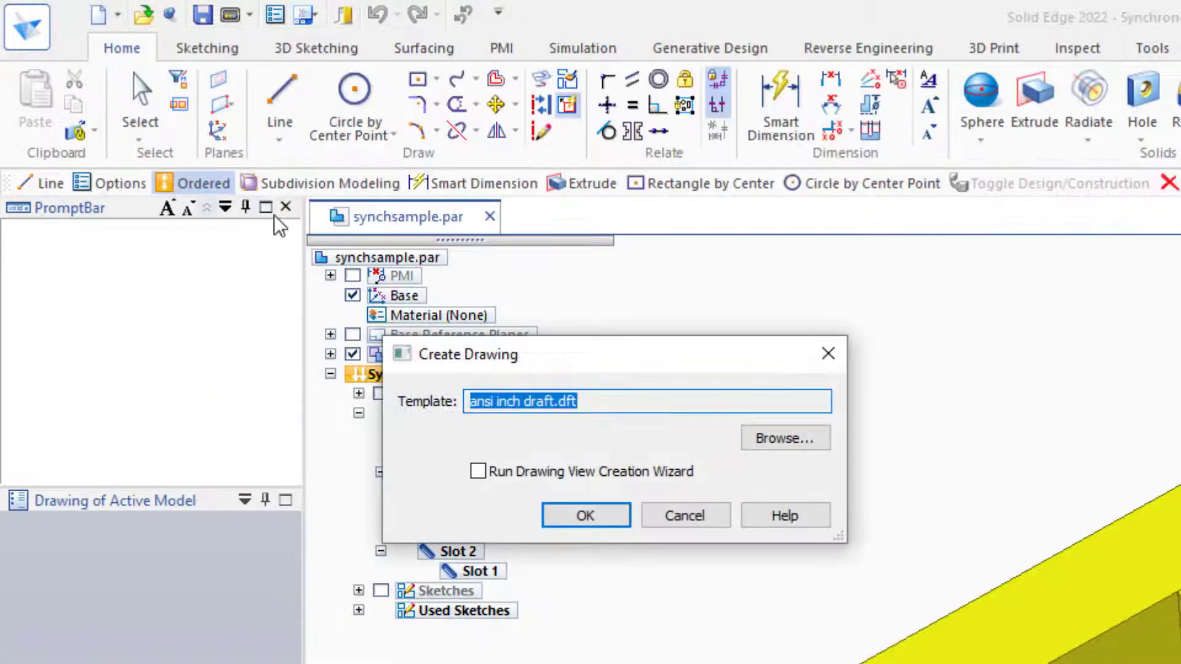
{"action": "left_click", "coordinate": [776, 440]}
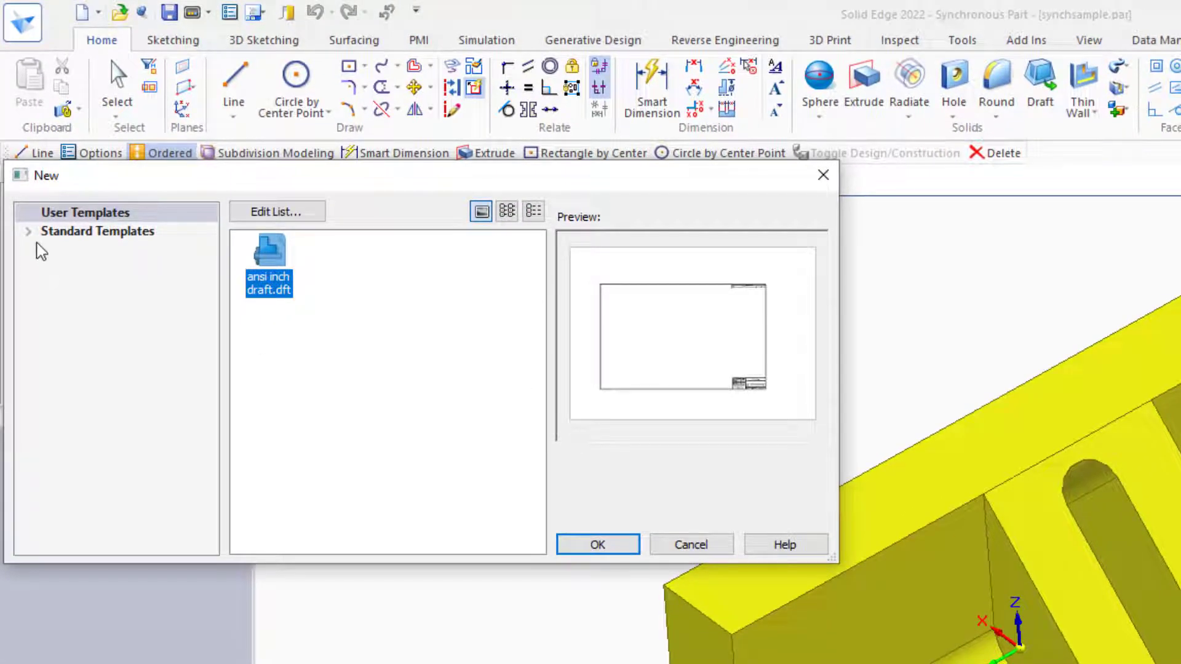
{"action": "left_click", "coordinate": [28, 231]}
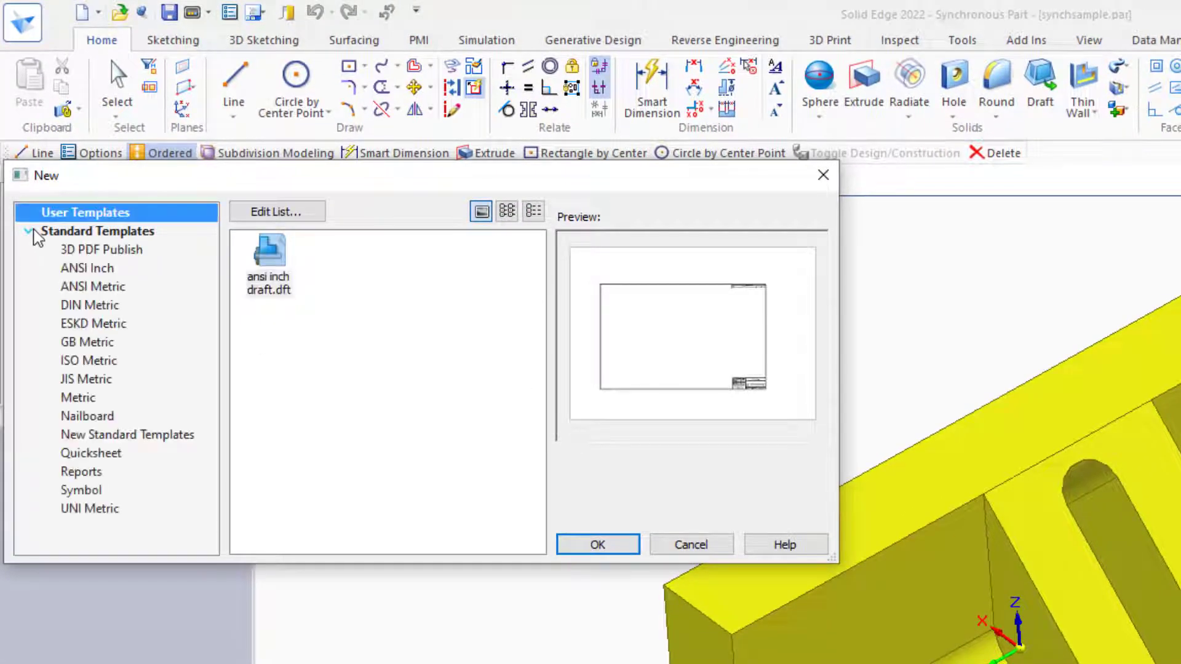
{"action": "left_click", "coordinate": [106, 288]}
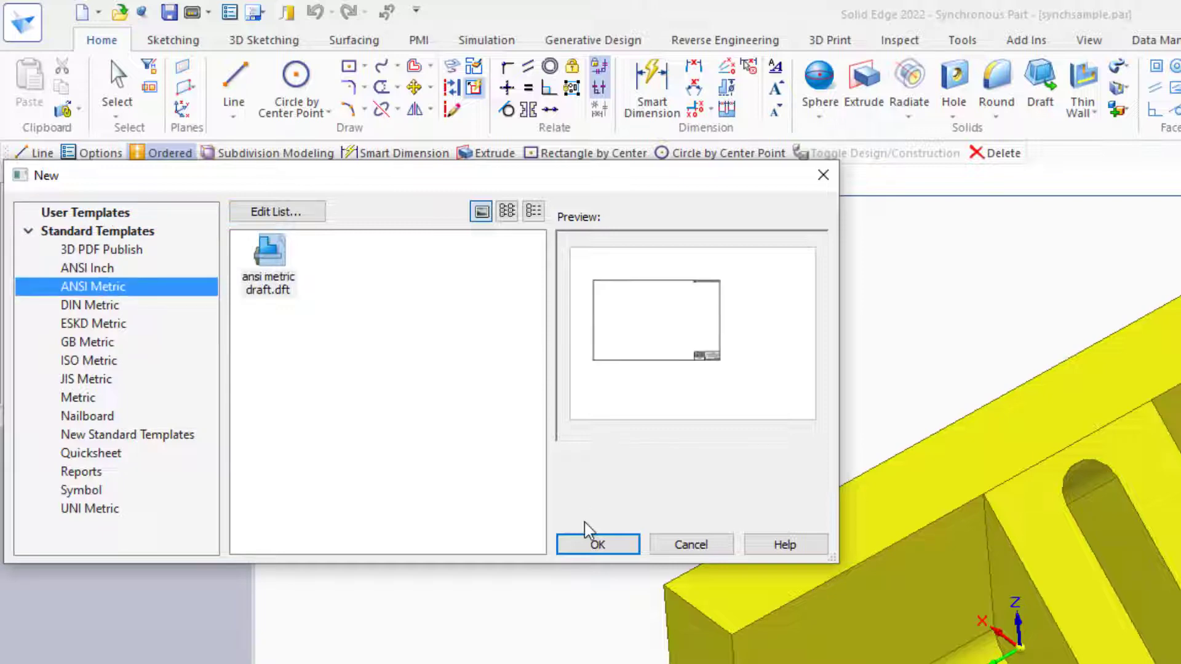
{"action": "left_click", "coordinate": [597, 545]}
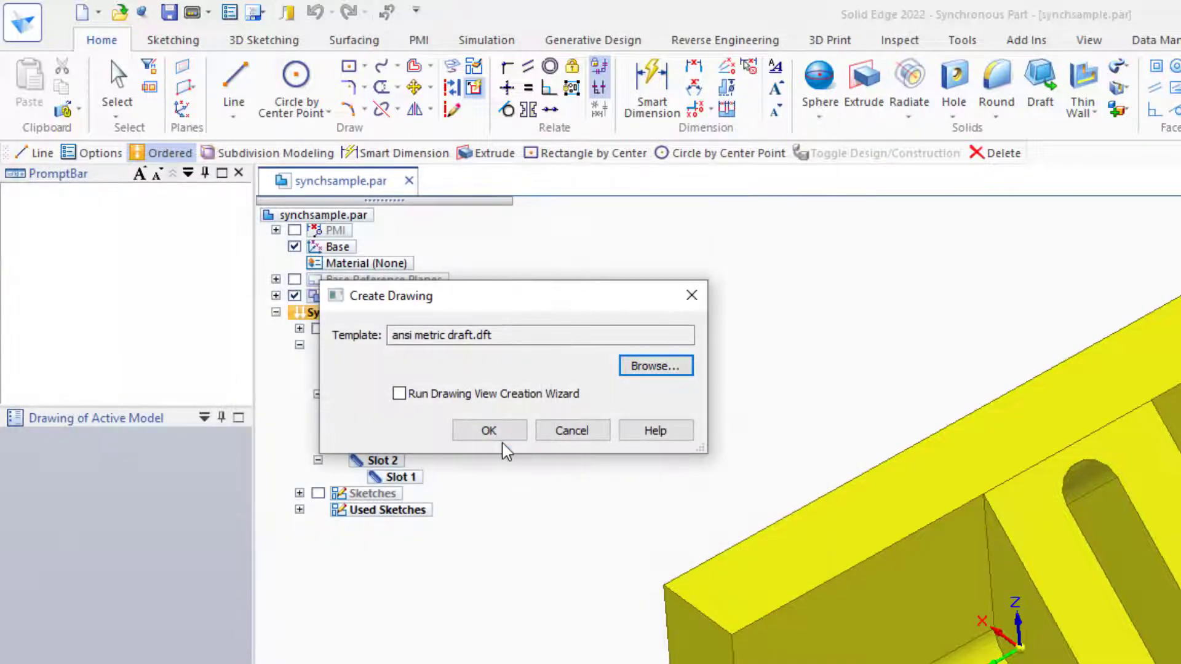
{"action": "left_click", "coordinate": [488, 430]}
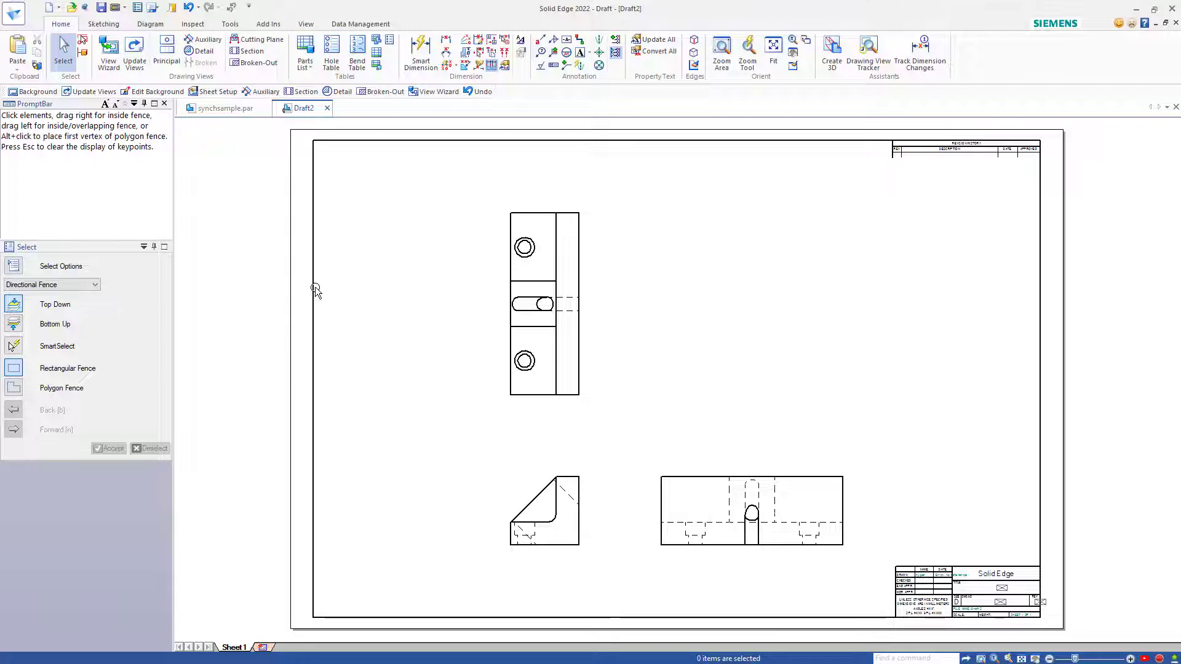
Review the standard sheet sizes and the available background sheets in the drawing's Sheet Setup.
{"action": "left_click", "coordinate": [12, 14]}
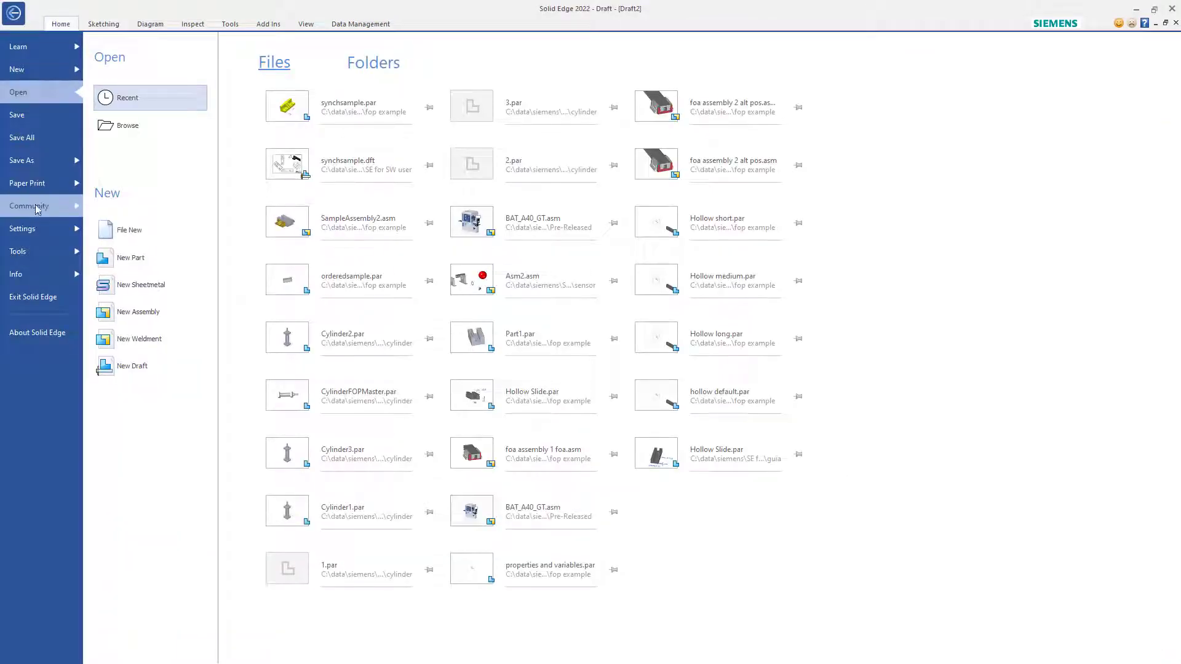
{"action": "left_click", "coordinate": [41, 229]}
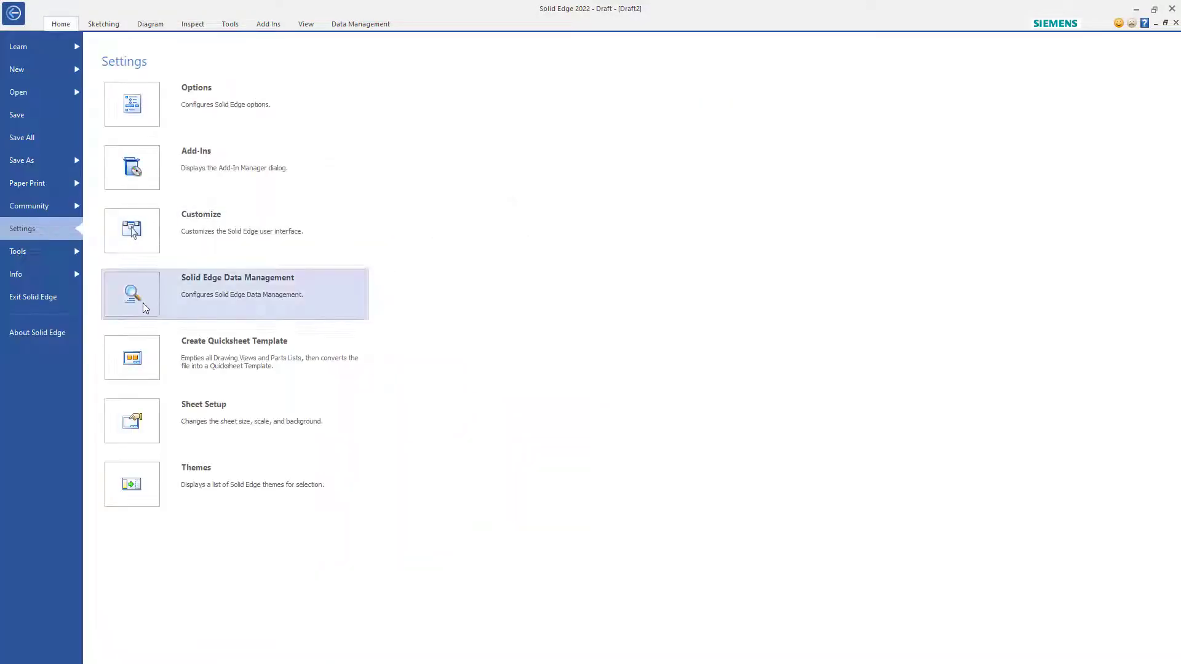
{"action": "left_click", "coordinate": [140, 422]}
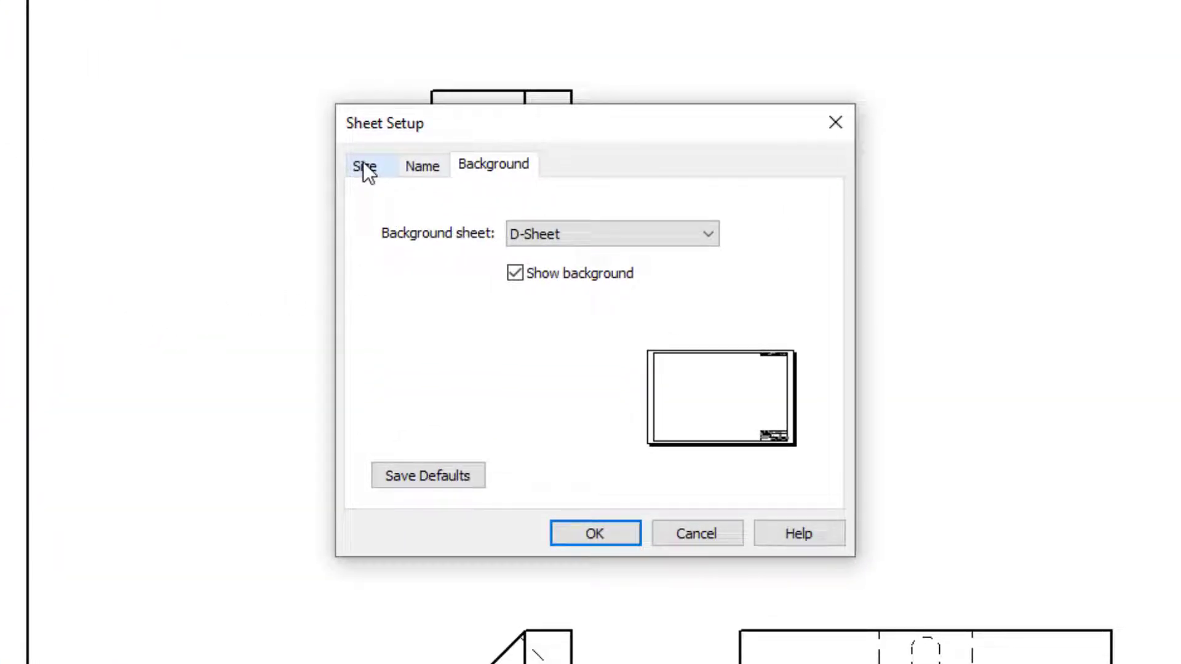
{"action": "left_click", "coordinate": [363, 164]}
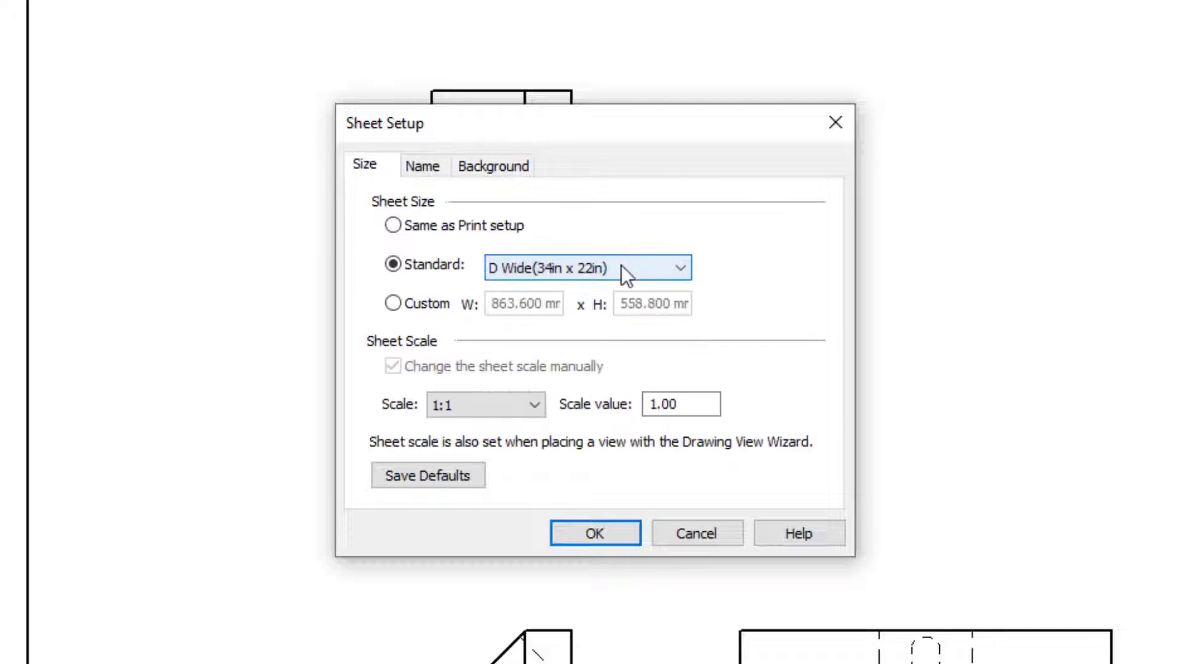
{"action": "left_click", "coordinate": [624, 274]}
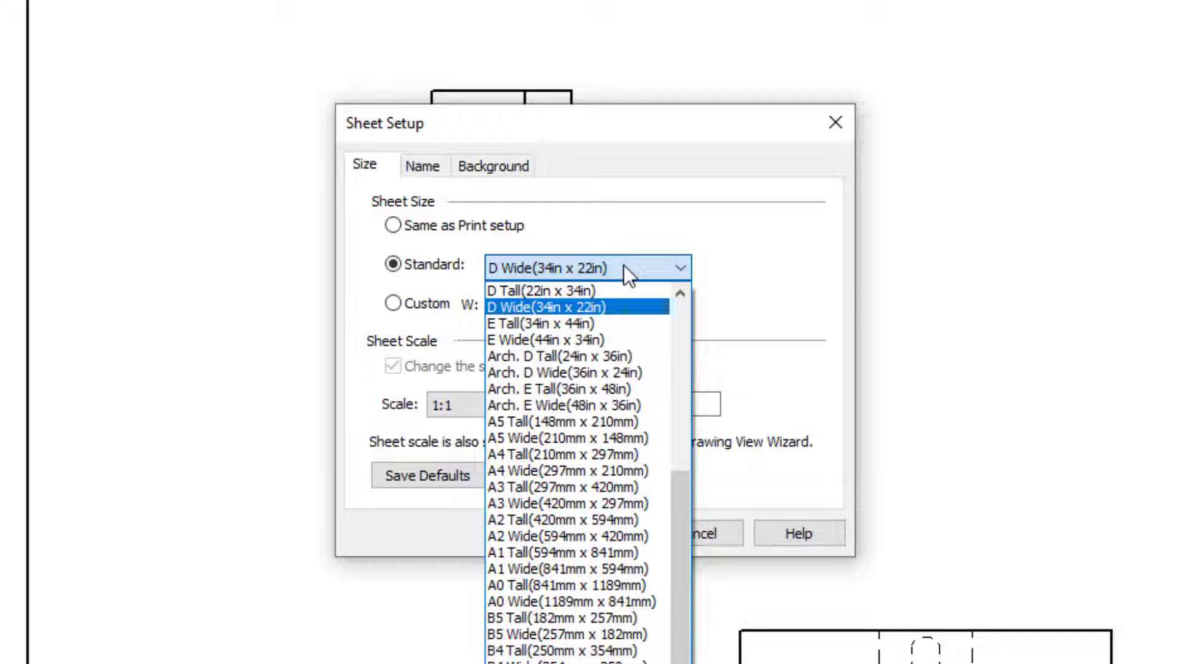
{"action": "left_click", "coordinate": [624, 266]}
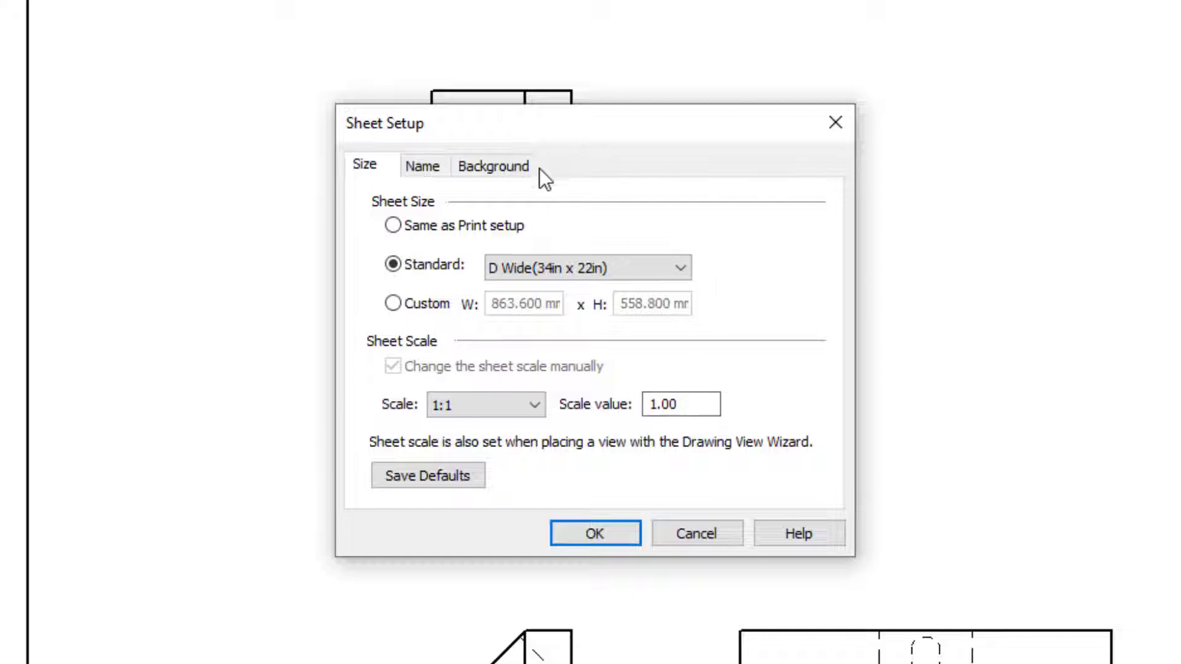
{"action": "left_click", "coordinate": [492, 165]}
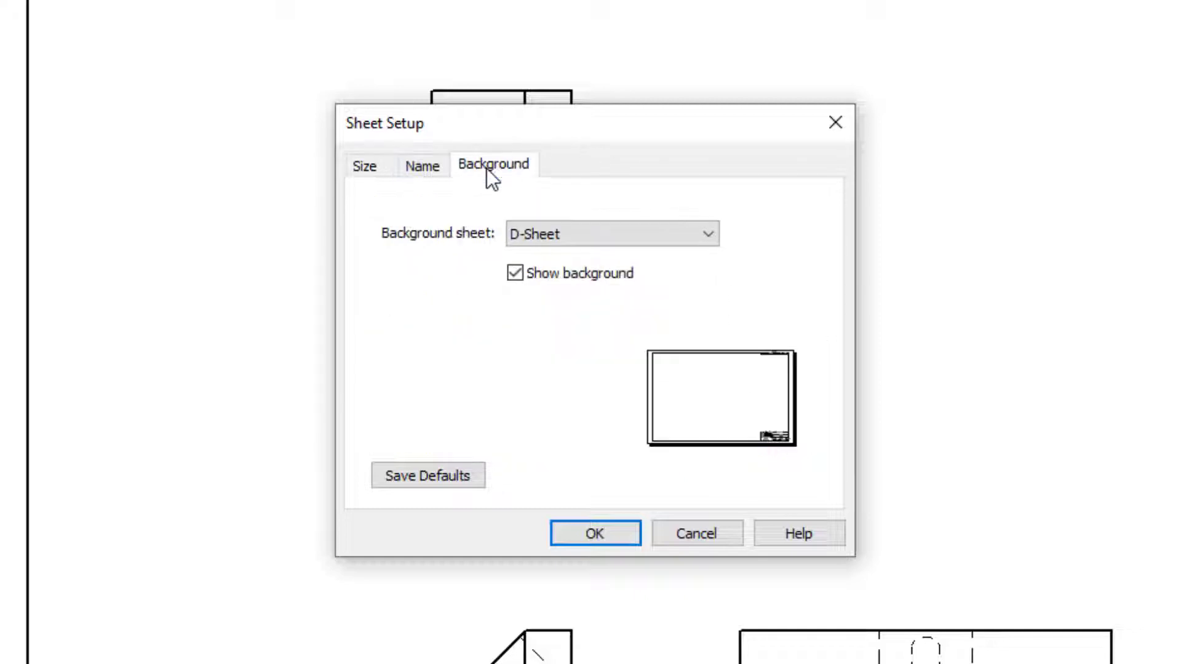
{"action": "left_click", "coordinate": [603, 235]}
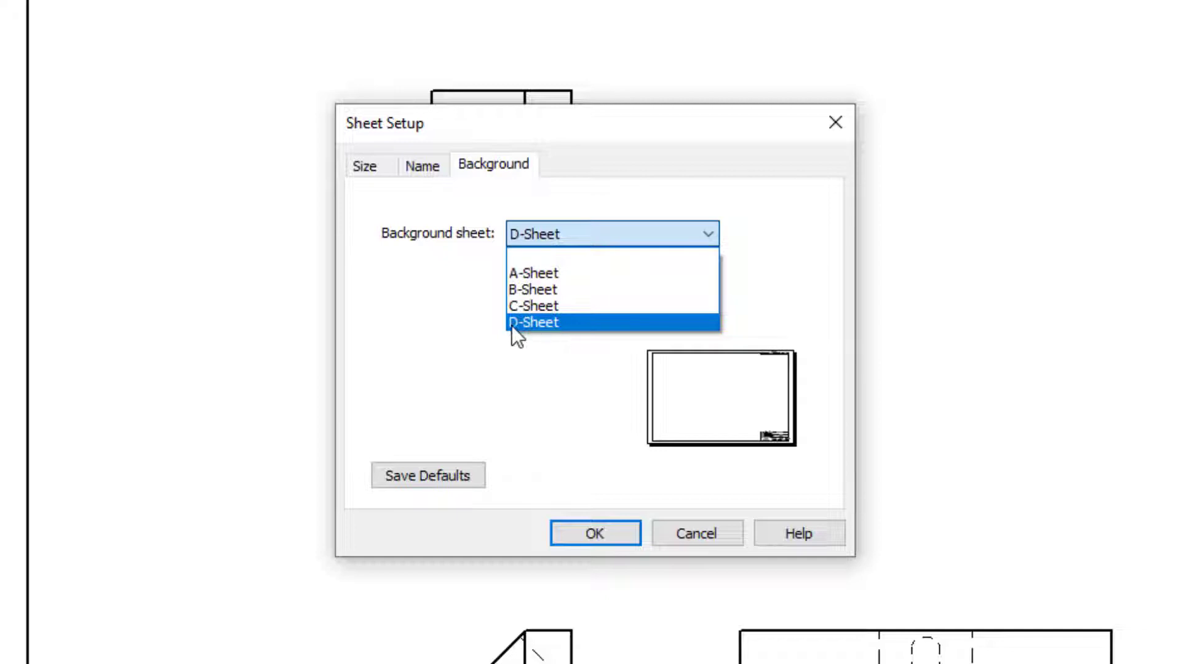
{"action": "left_click", "coordinate": [451, 313]}
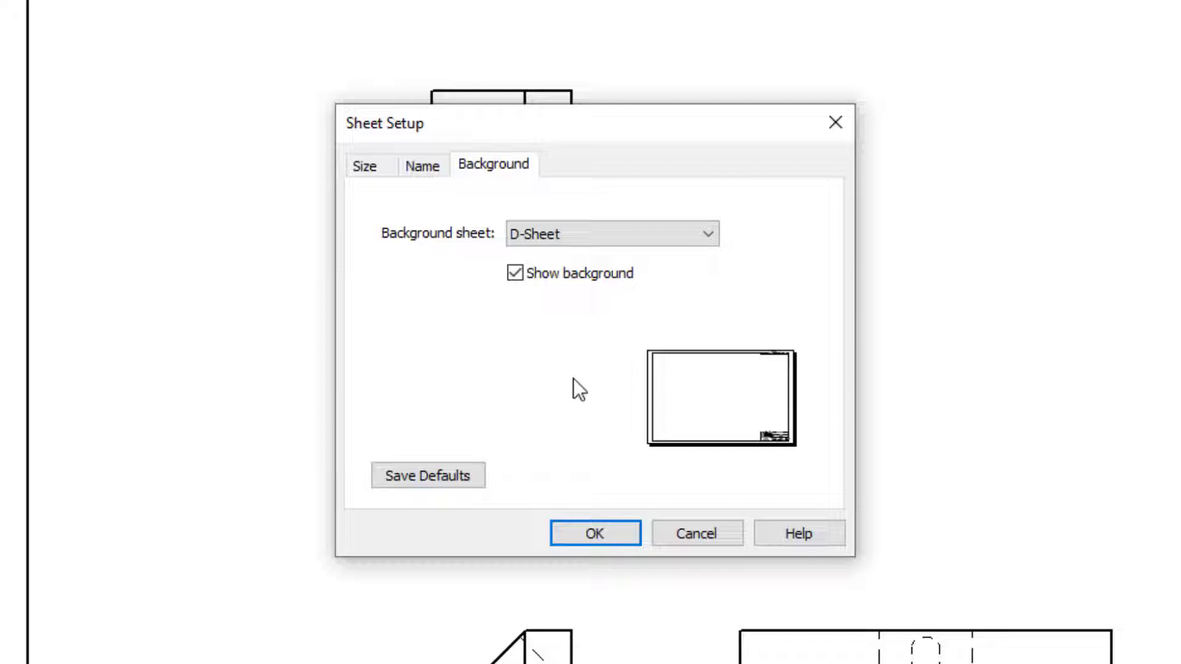
{"action": "left_click", "coordinate": [596, 533]}
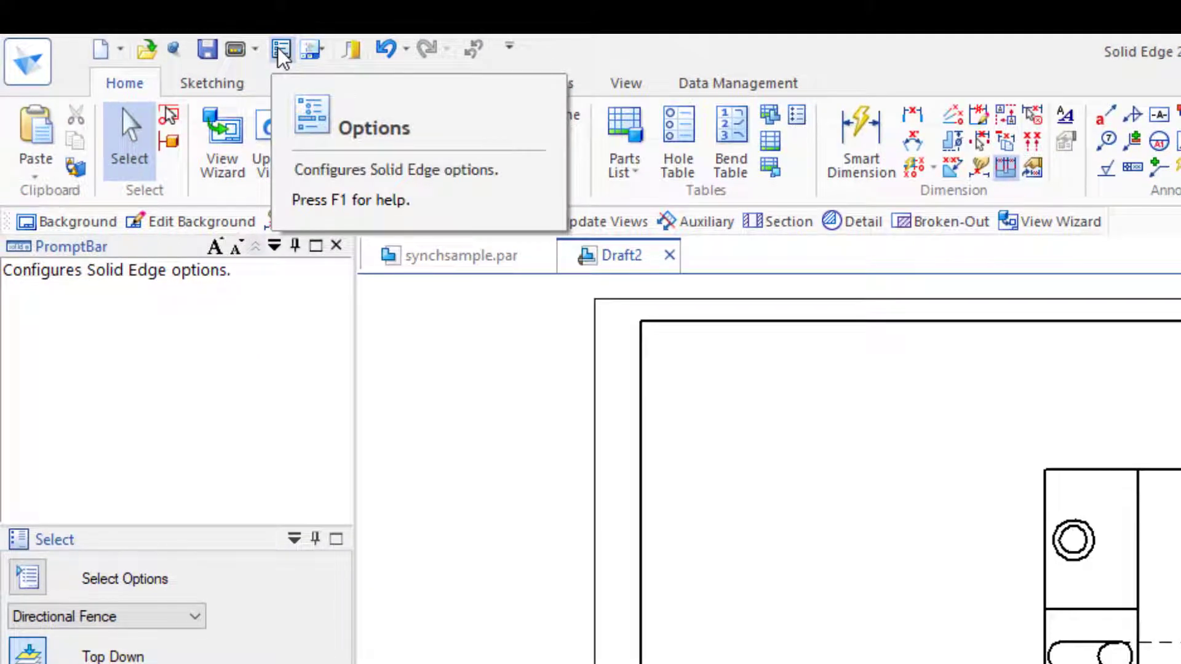
Review the Dimension Style, Drawing Standards and Annotation settings in the options.
{"action": "left_click", "coordinate": [281, 50]}
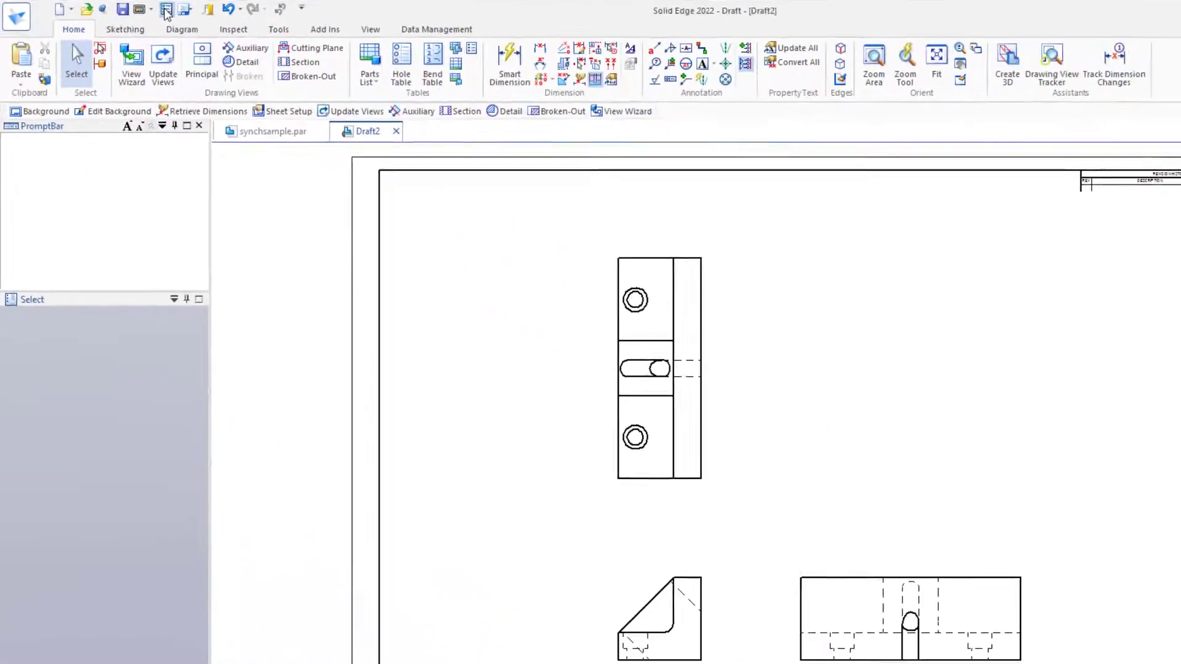
{"action": "left_click", "coordinate": [359, 332]}
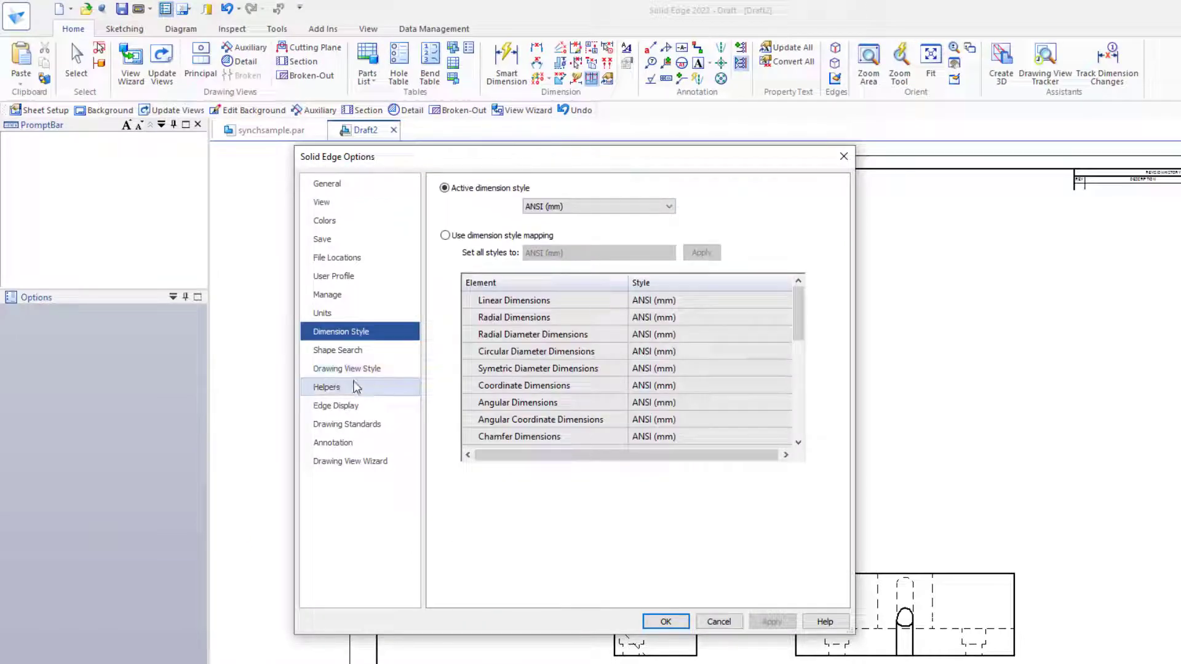
{"action": "left_click", "coordinate": [348, 426]}
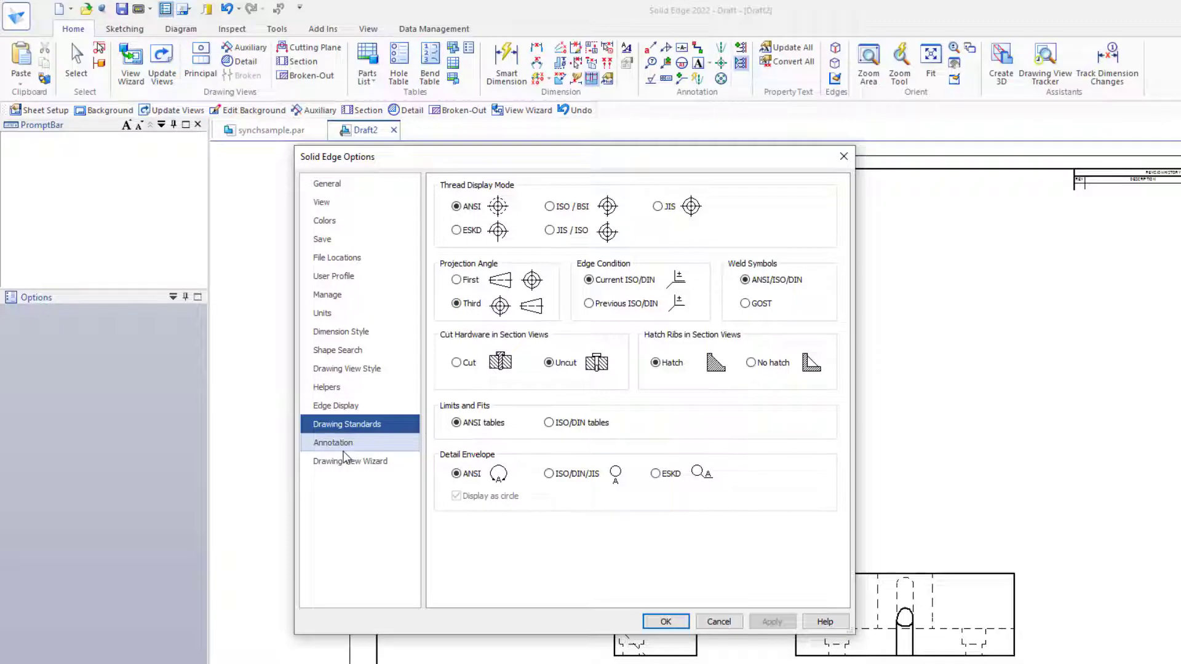
{"action": "left_click", "coordinate": [343, 447]}
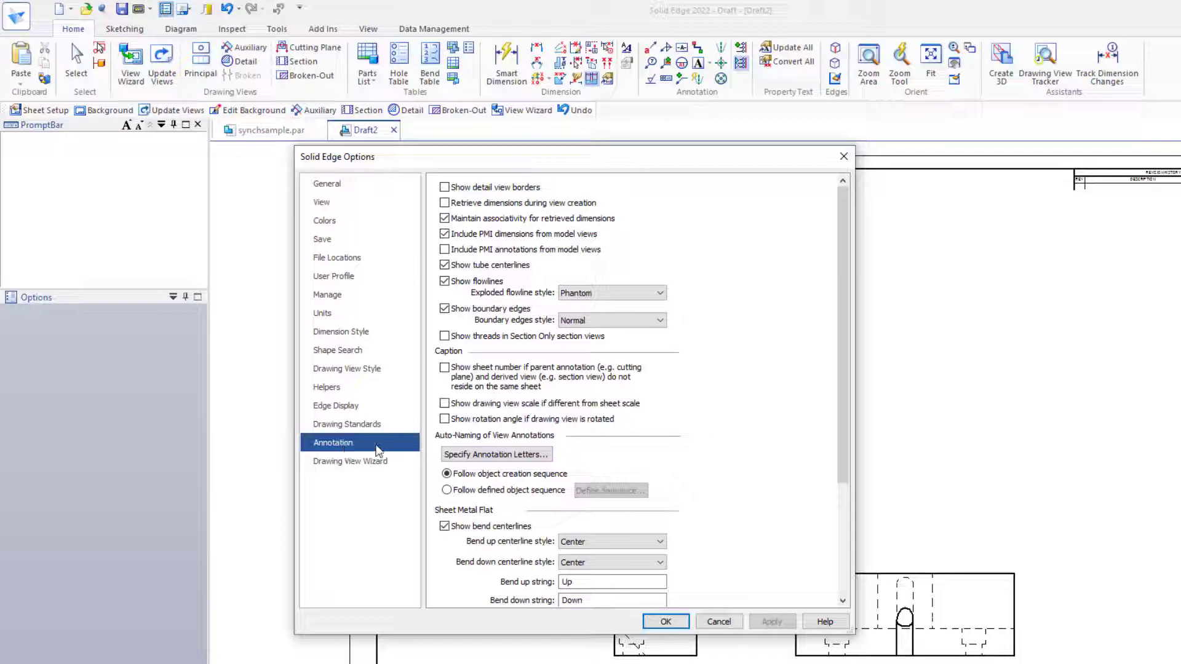
{"action": "left_click", "coordinate": [676, 622]}
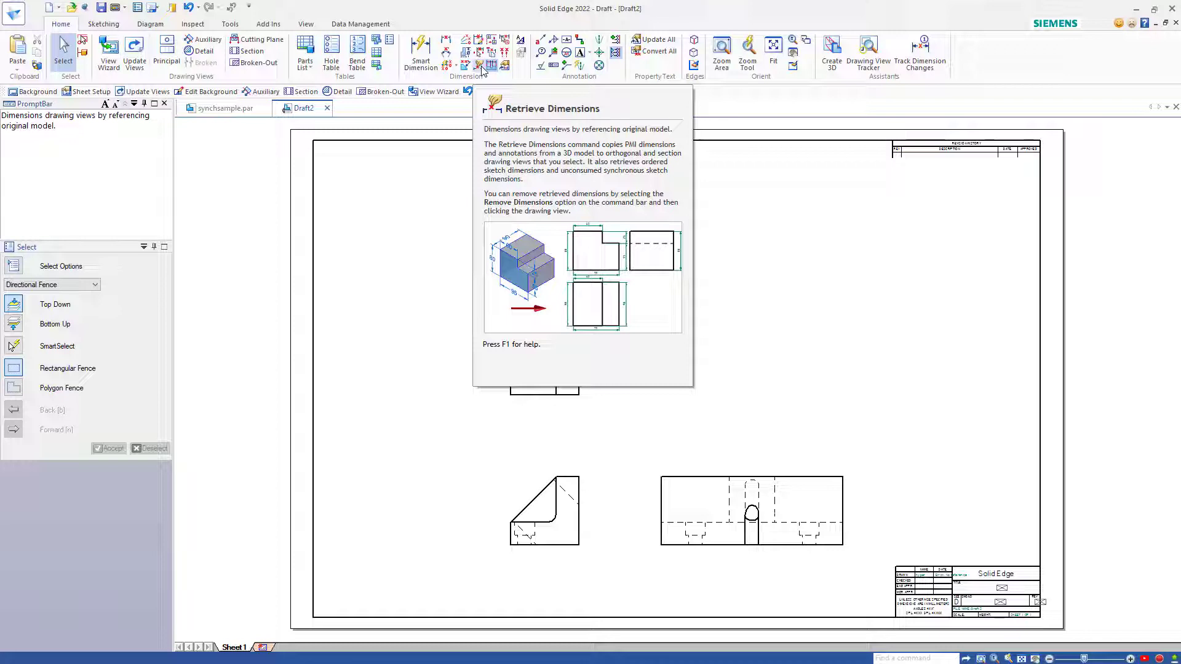
Retrieve the model dimensions into the L-shaped profile view and the tall view above it.
{"action": "left_click", "coordinate": [483, 68]}
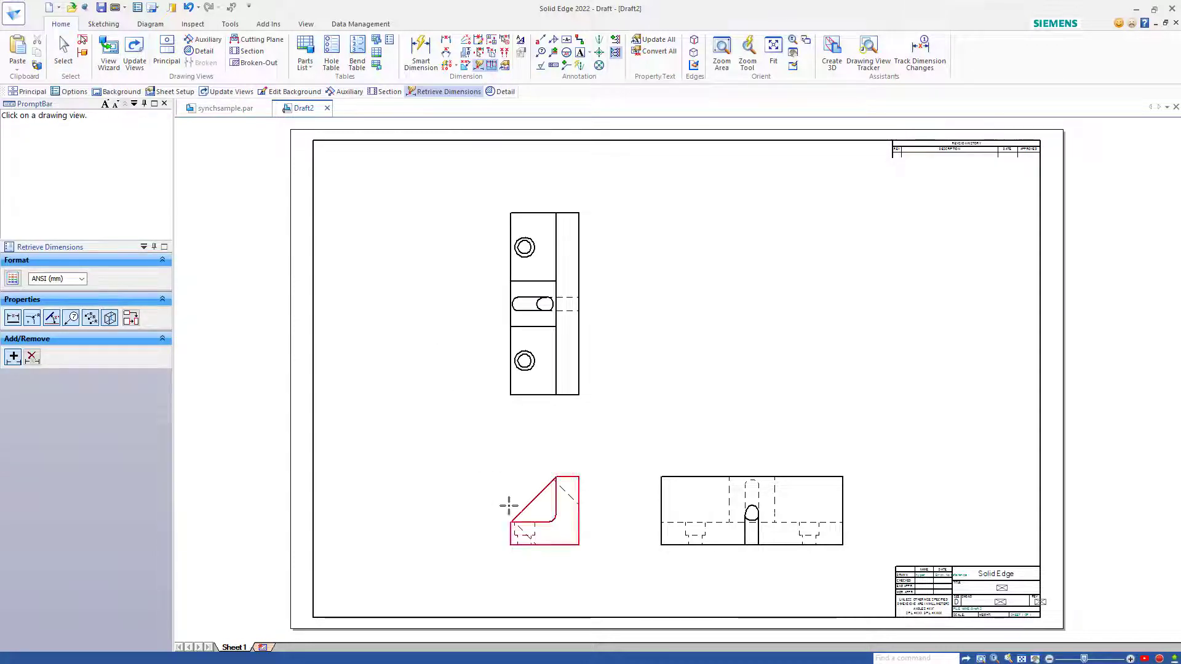
{"action": "left_click", "coordinate": [534, 505]}
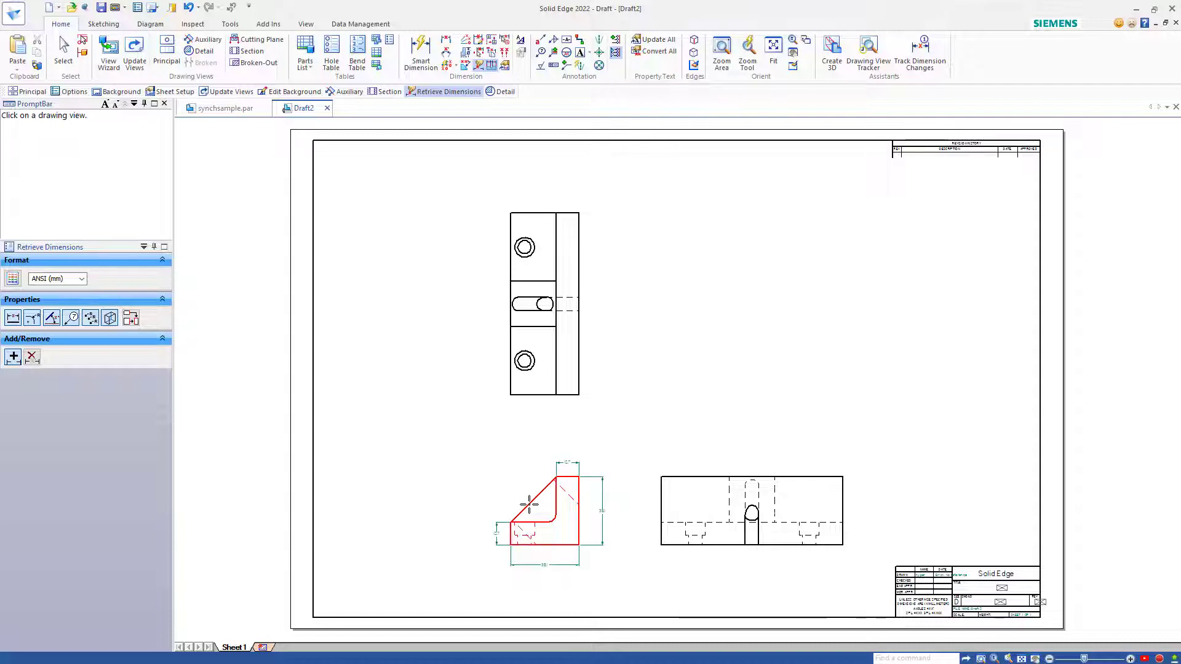
{"action": "left_click", "coordinate": [504, 358]}
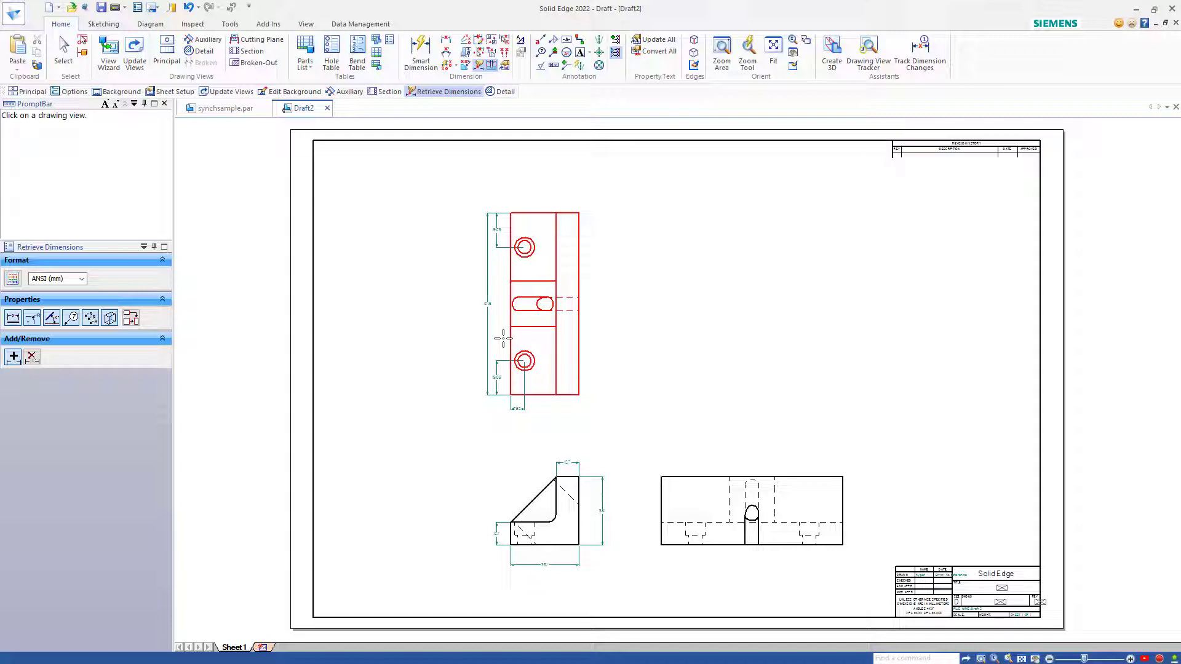
{"action": "key", "text": "Escape"}
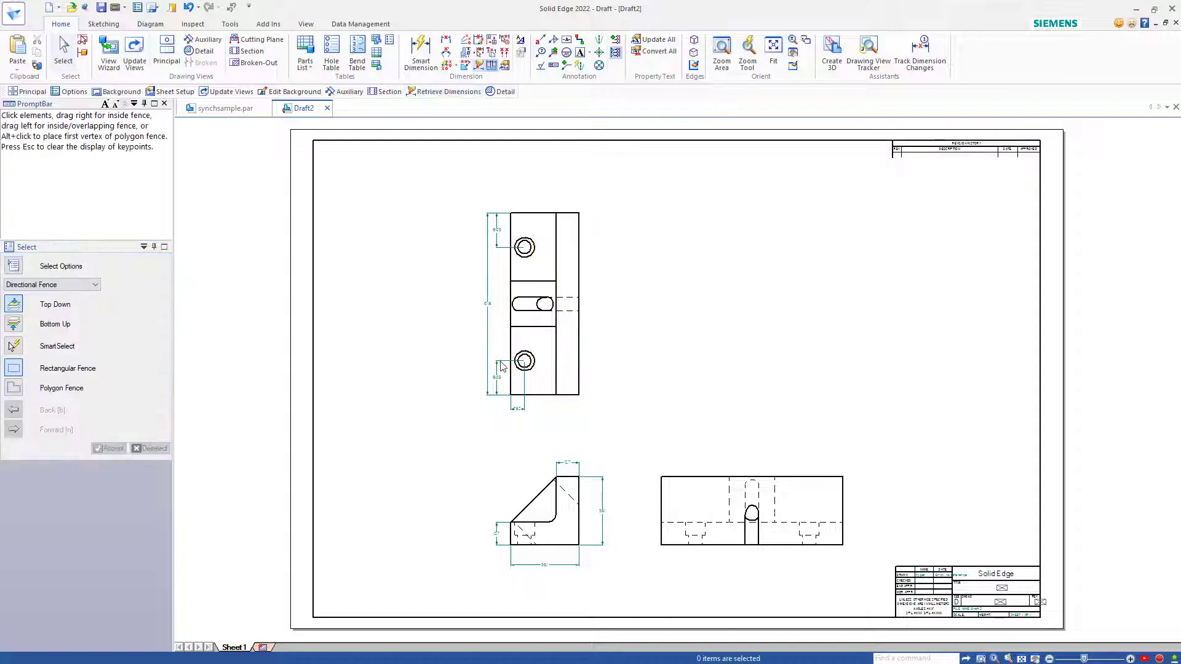
Create an isometric principal view from the L-shaped profile view and move it to the sheet's upper-right corner.
{"action": "left_click", "coordinate": [166, 53]}
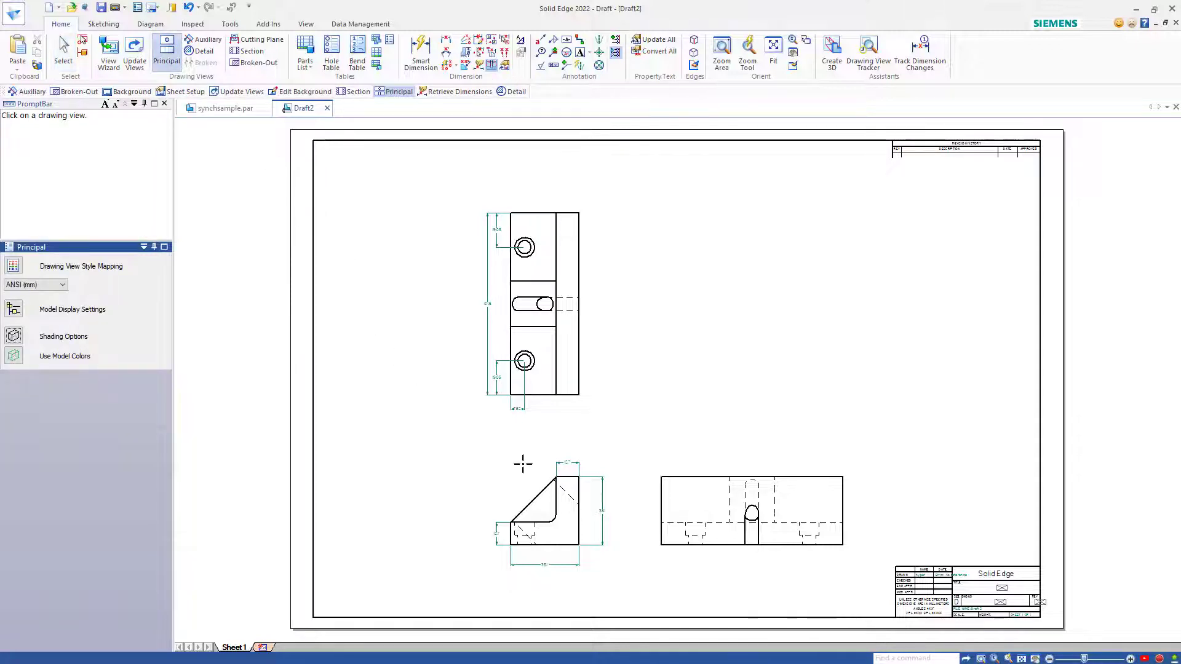
{"action": "left_click", "coordinate": [529, 503]}
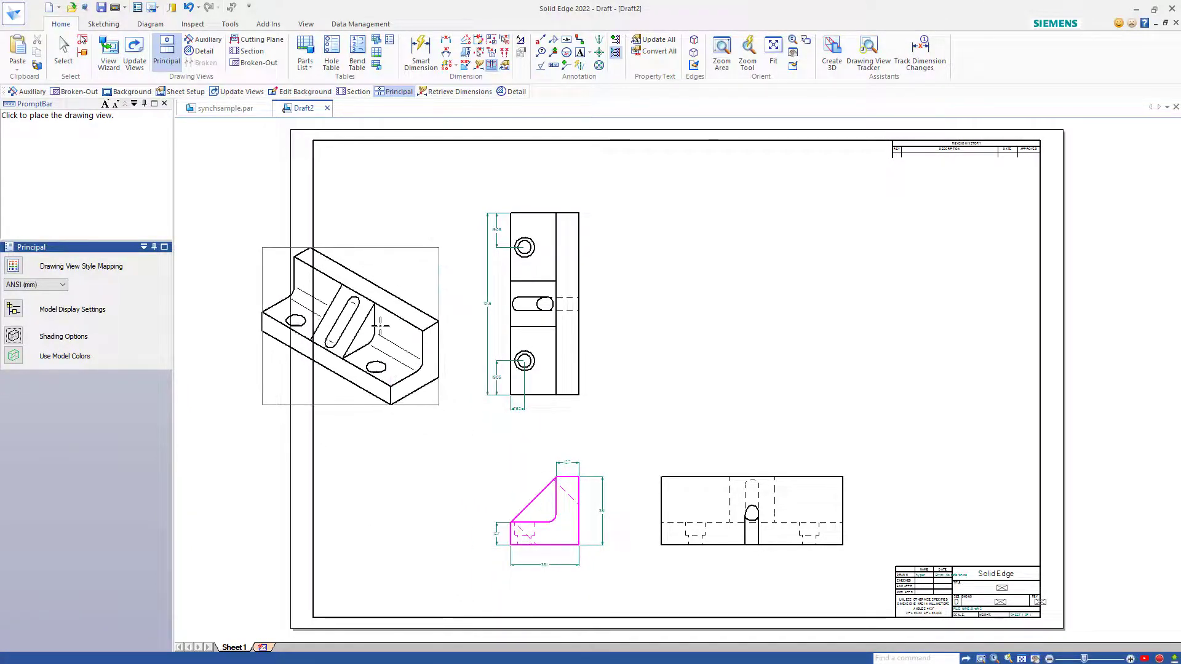
{"action": "left_click", "coordinate": [376, 324]}
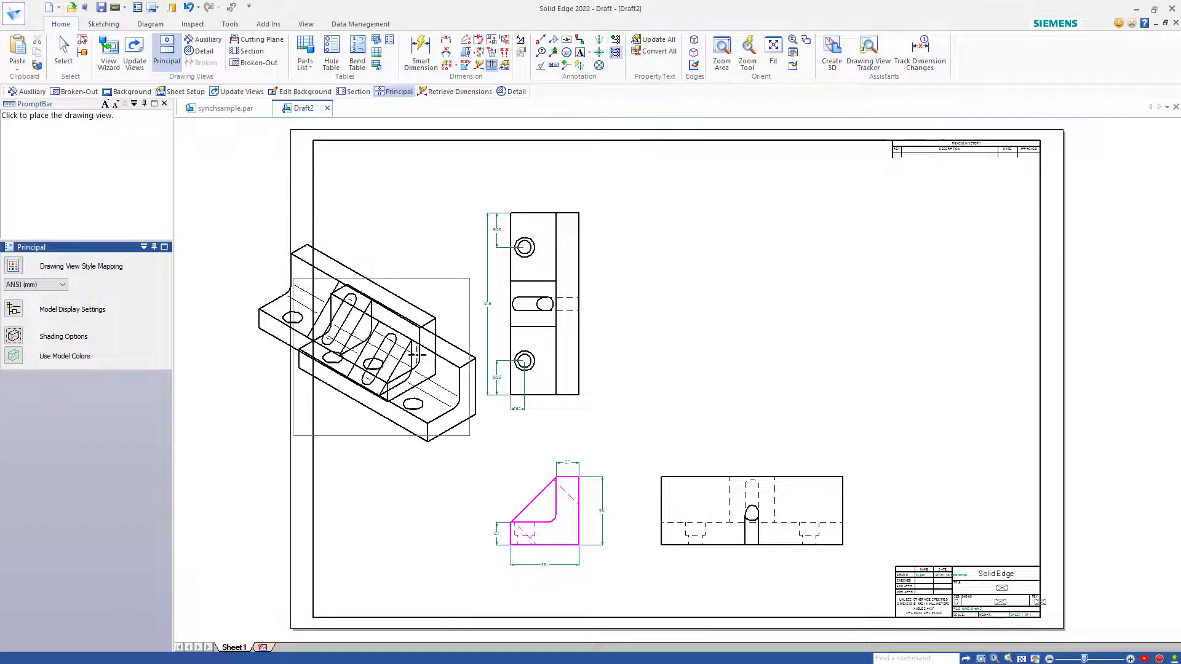
{"action": "key", "text": "Escape"}
{"action": "left_click_drag", "start_coordinate": [430, 308], "coordinate": [1025, 228]}
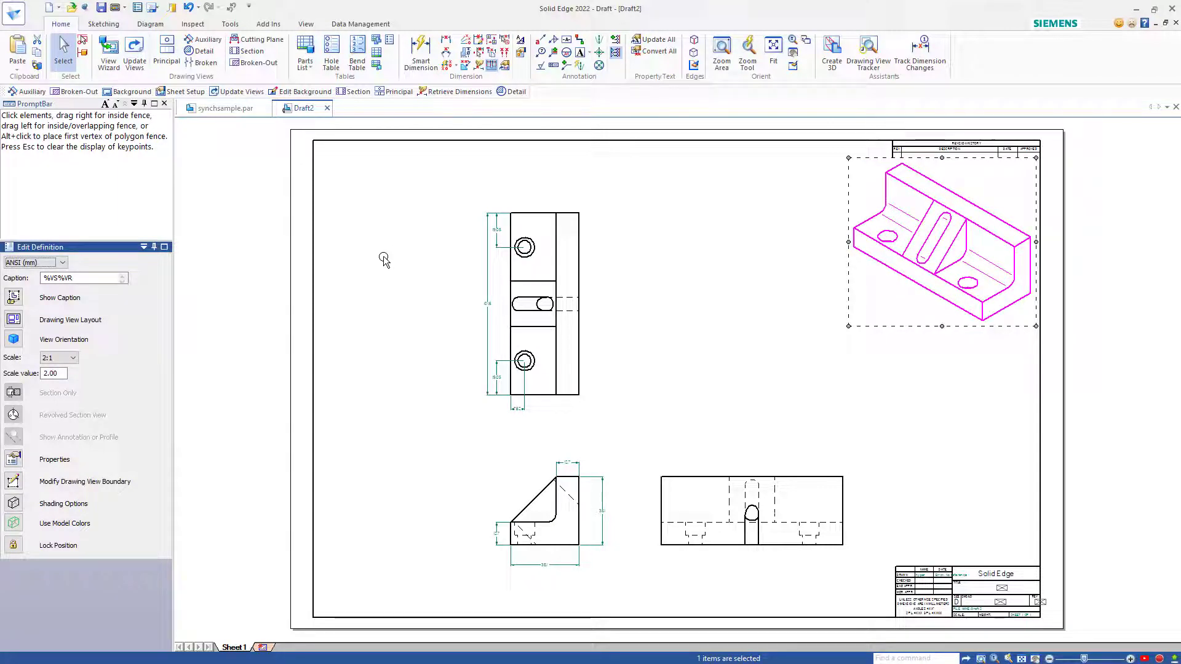
Create an auxiliary view folded from the profile view's slanted edge and place it up and left of that view.
{"action": "left_click", "coordinate": [204, 40]}
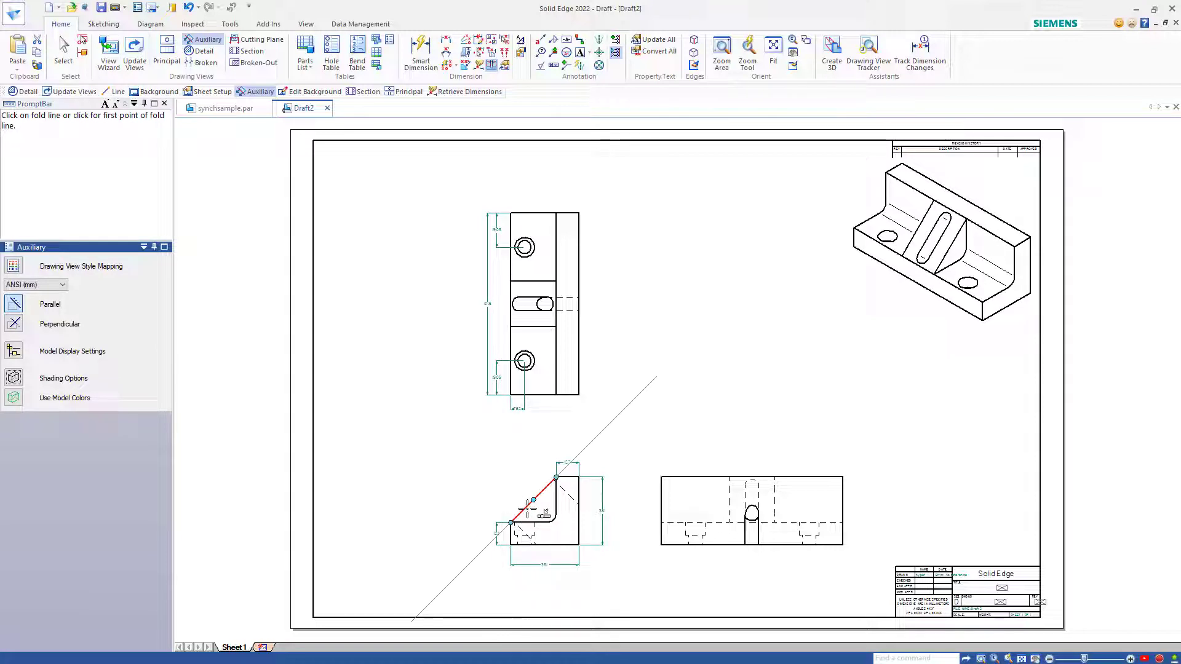
{"action": "left_click", "coordinate": [527, 508]}
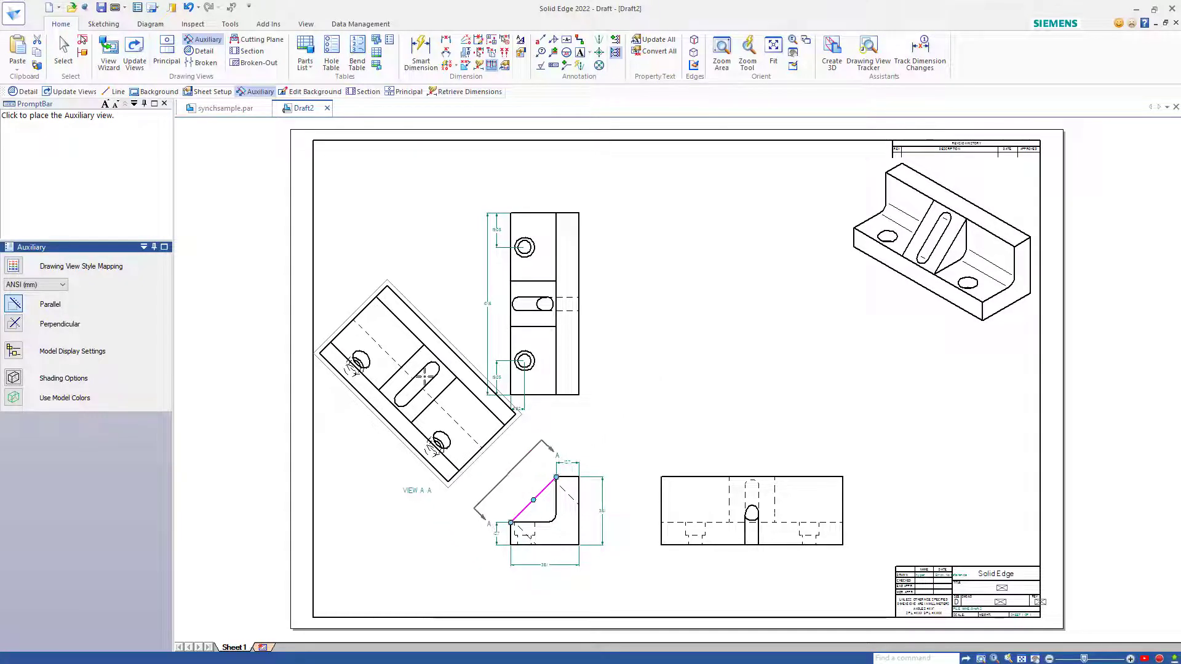
{"action": "left_click", "coordinate": [424, 375]}
Move the tall top view up and right, and lower the profile view to open space between the views.
{"action": "left_click", "coordinate": [544, 395]}
{"action": "left_click_drag", "start_coordinate": [543, 395], "coordinate": [561, 349]}
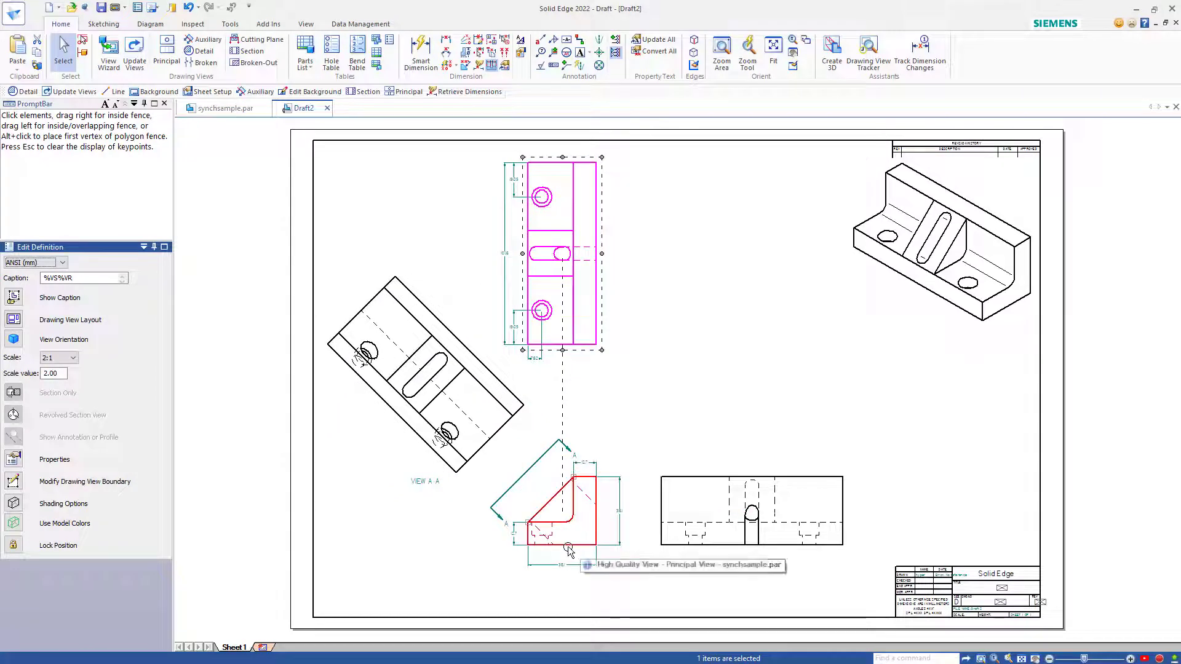
{"action": "left_click_drag", "start_coordinate": [569, 548], "coordinate": [575, 571]}
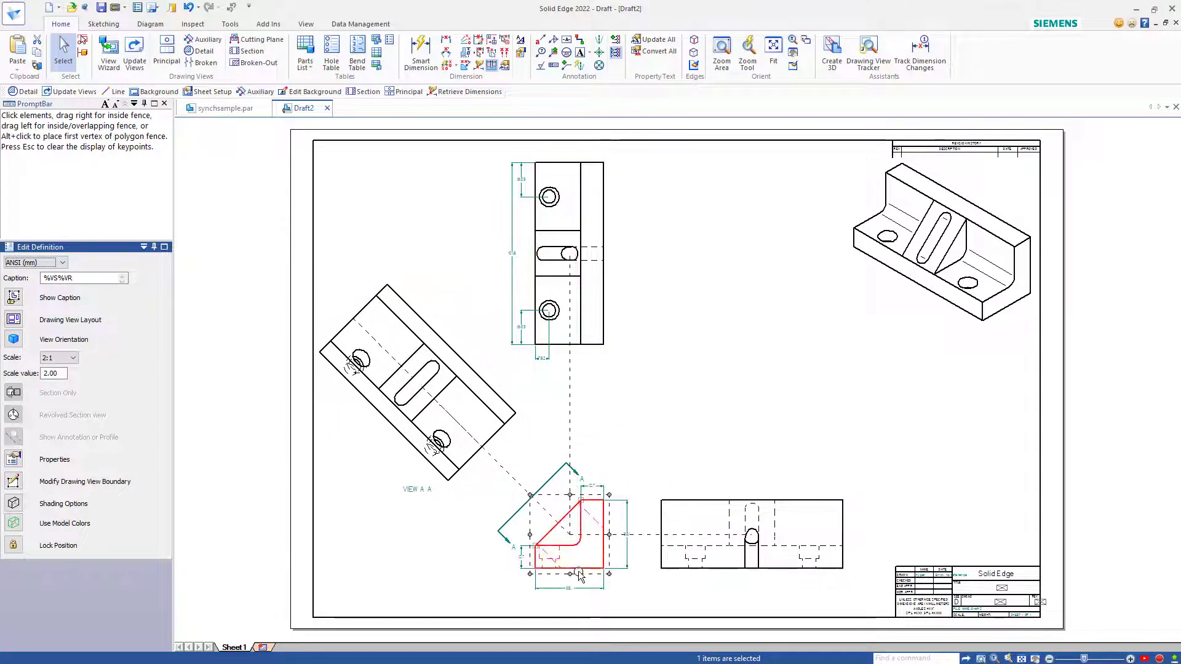
{"action": "left_click", "coordinate": [671, 368]}
{"action": "scroll", "coordinate": [671, 368], "scroll_direction": "down", "scroll_amount": 1}
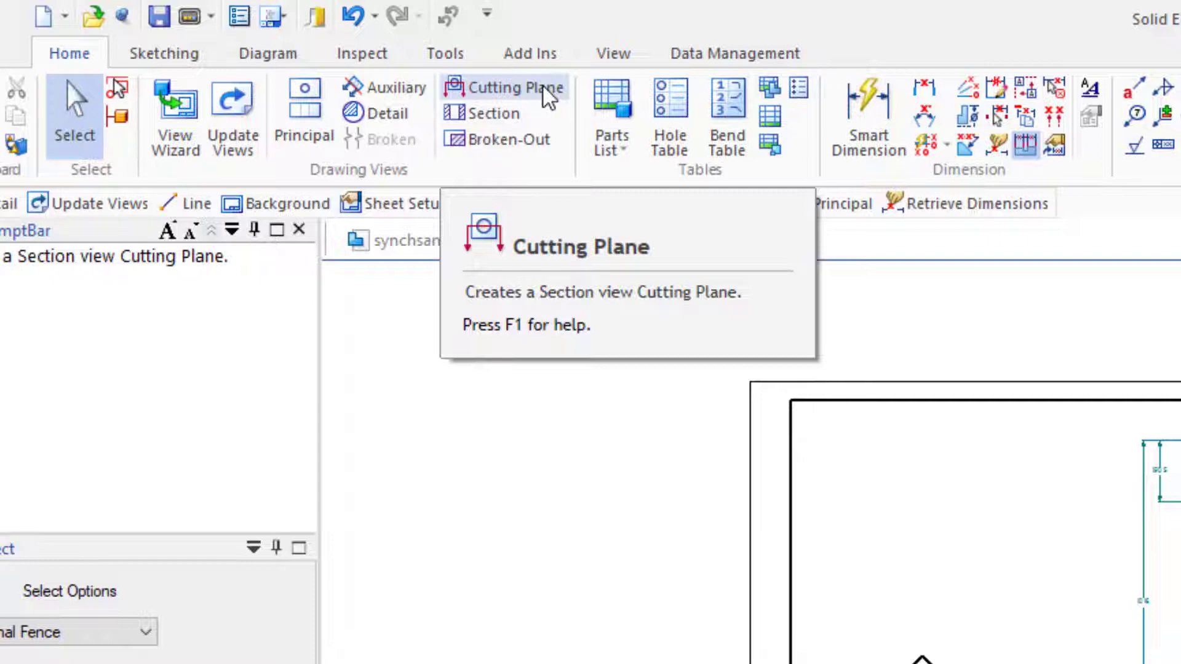
Create a horizontal cutting plane through the middle slot of the tall top view, extending past both sides, with the viewing direction upward.
{"action": "left_click", "coordinate": [547, 95]}
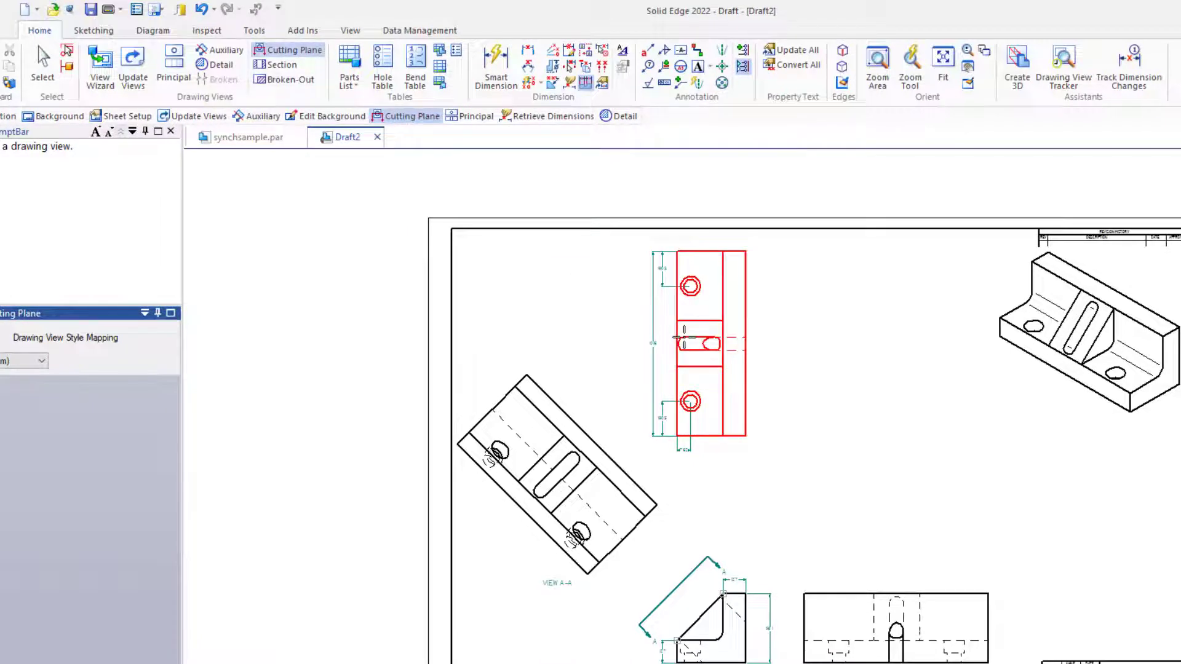
{"action": "left_click", "coordinate": [680, 339]}
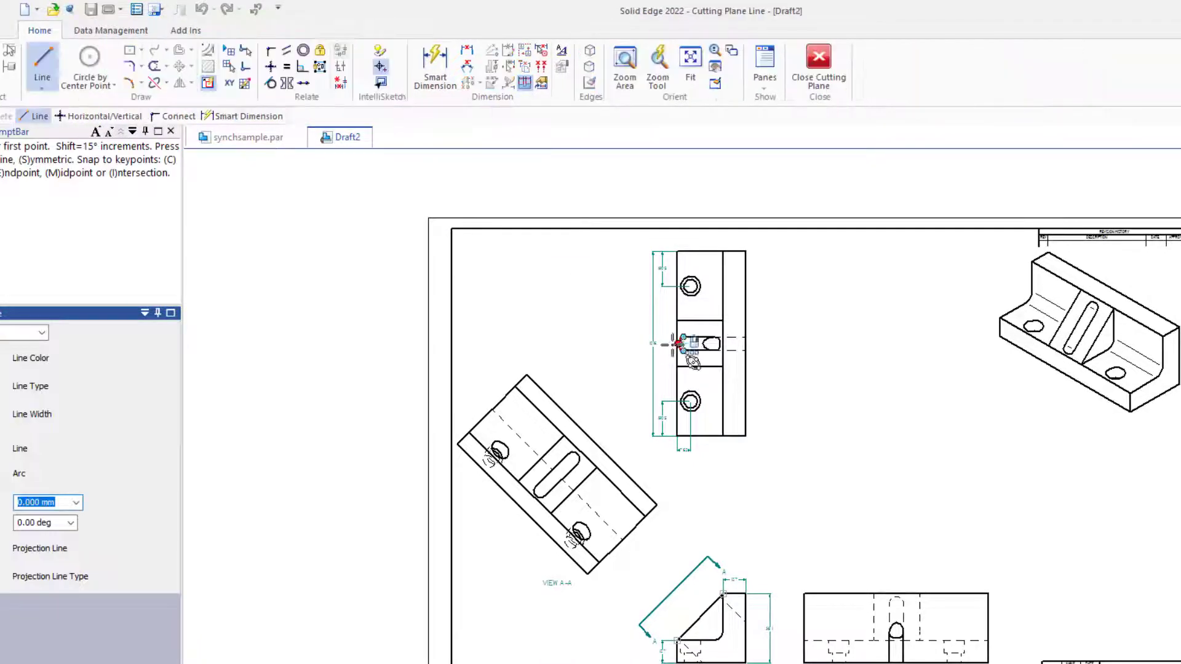
{"action": "left_click", "coordinate": [668, 344]}
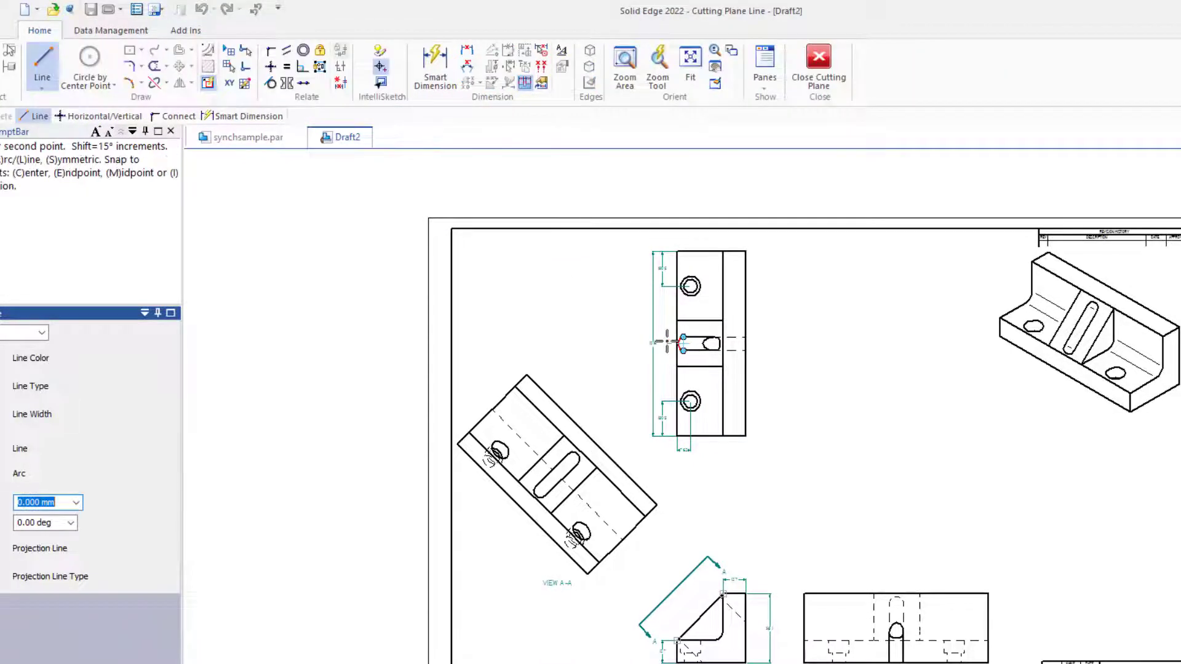
{"action": "left_click", "coordinate": [767, 343]}
{"action": "left_click", "coordinate": [821, 65]}
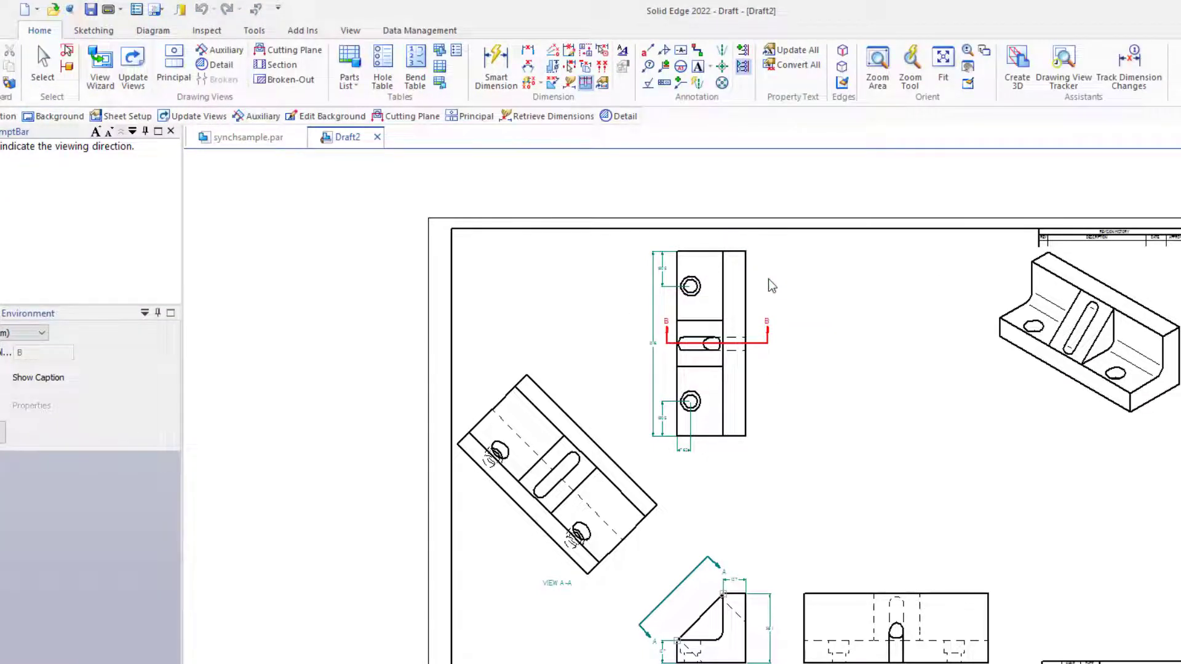
{"action": "left_click", "coordinate": [769, 280]}
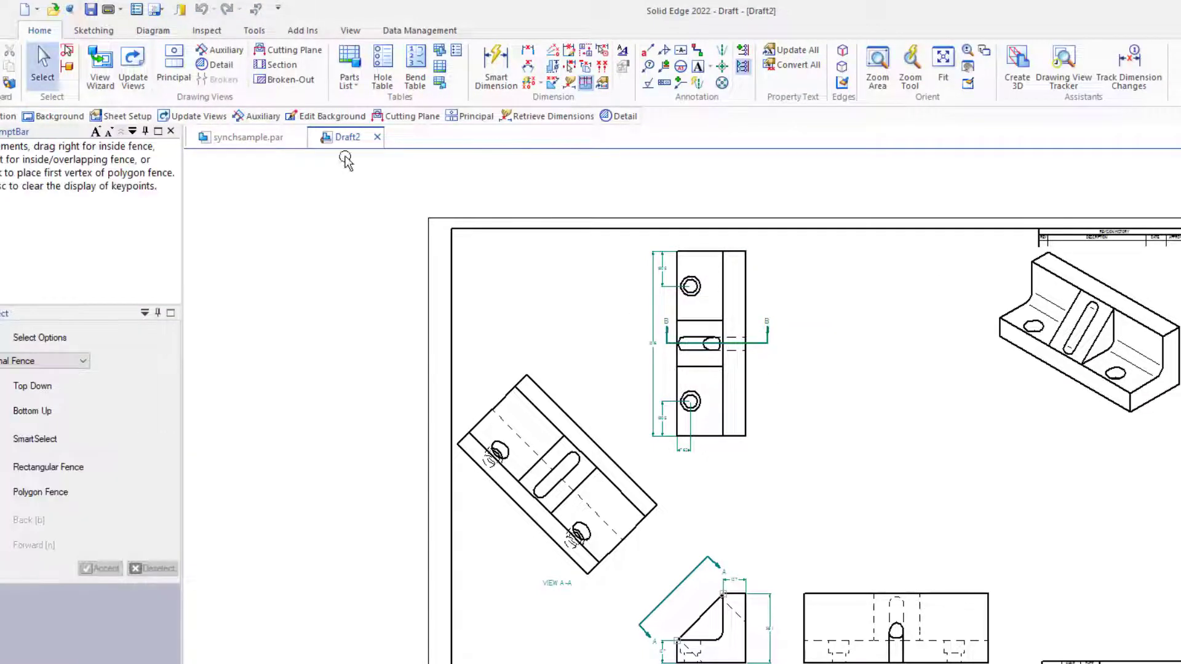
Create a section view from the cutting plane and place it directly below the tall top view.
{"action": "left_click", "coordinate": [275, 69]}
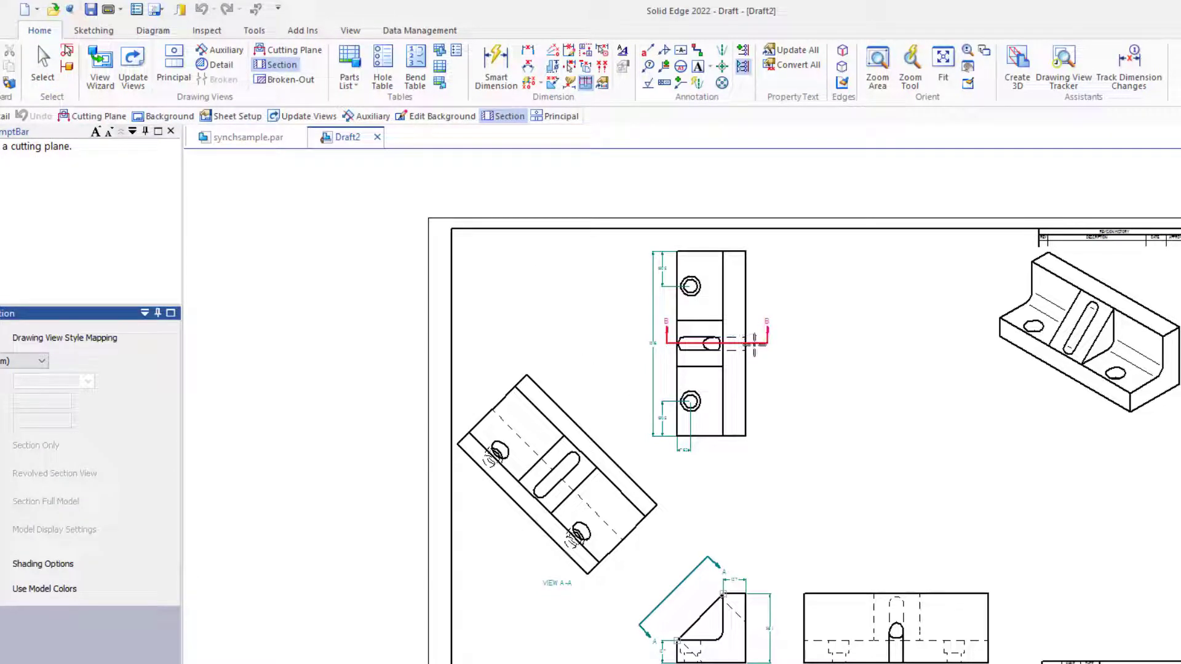
{"action": "left_click", "coordinate": [754, 342]}
{"action": "left_click", "coordinate": [750, 511]}
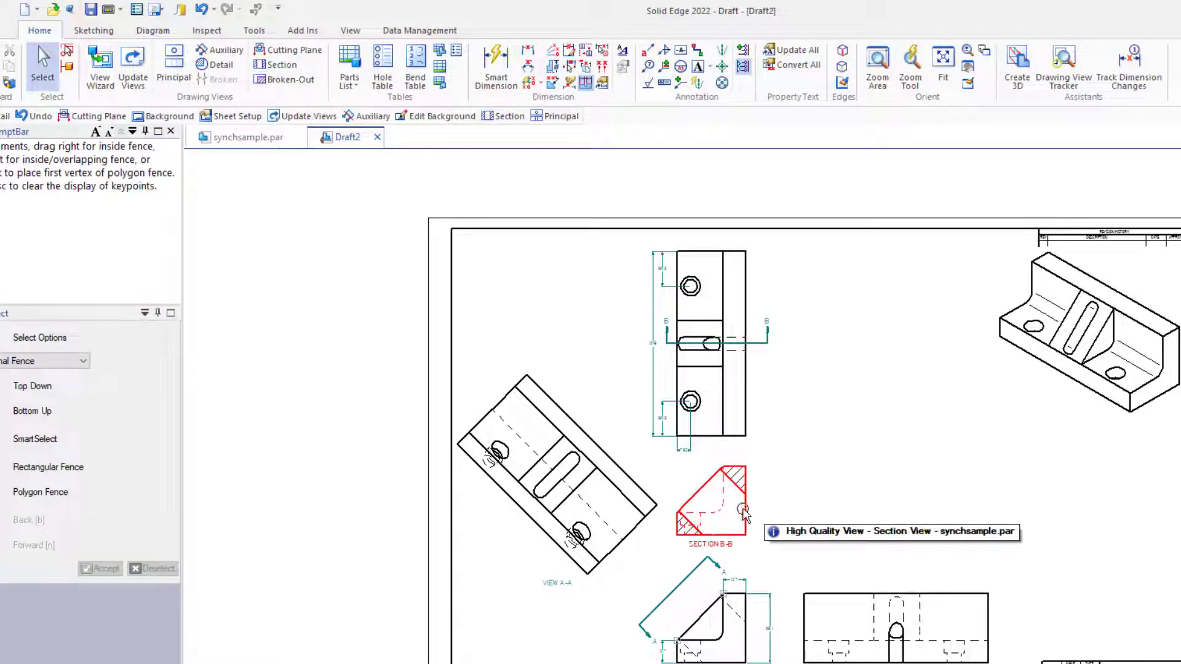
Turn off Maintain Alignment for the section view and move it to the open space between the tall top view and the isometric view.
{"action": "left_click", "coordinate": [750, 502]}
{"action": "mouse_move", "coordinate": [752, 502]}
{"action": "left_mouse_down"}
{"action": "mouse_move", "coordinate": [773, 527]}
{"action": "mouse_move", "coordinate": [740, 521]}
{"action": "left_mouse_up"}
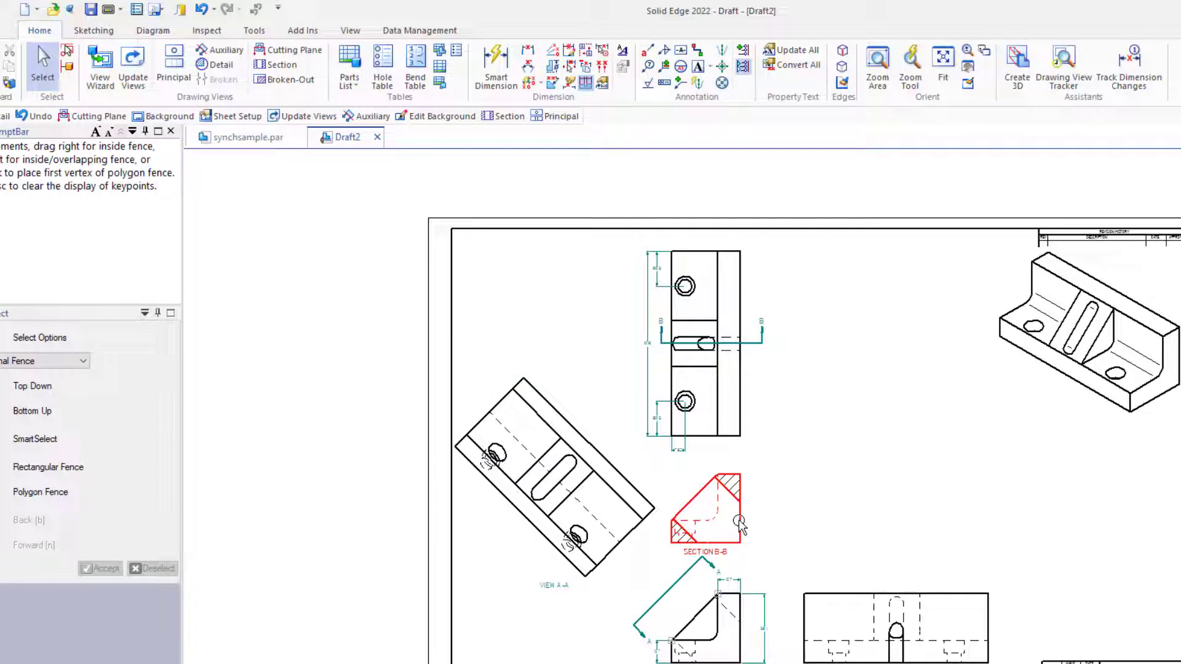
{"action": "left_click", "coordinate": [738, 524]}
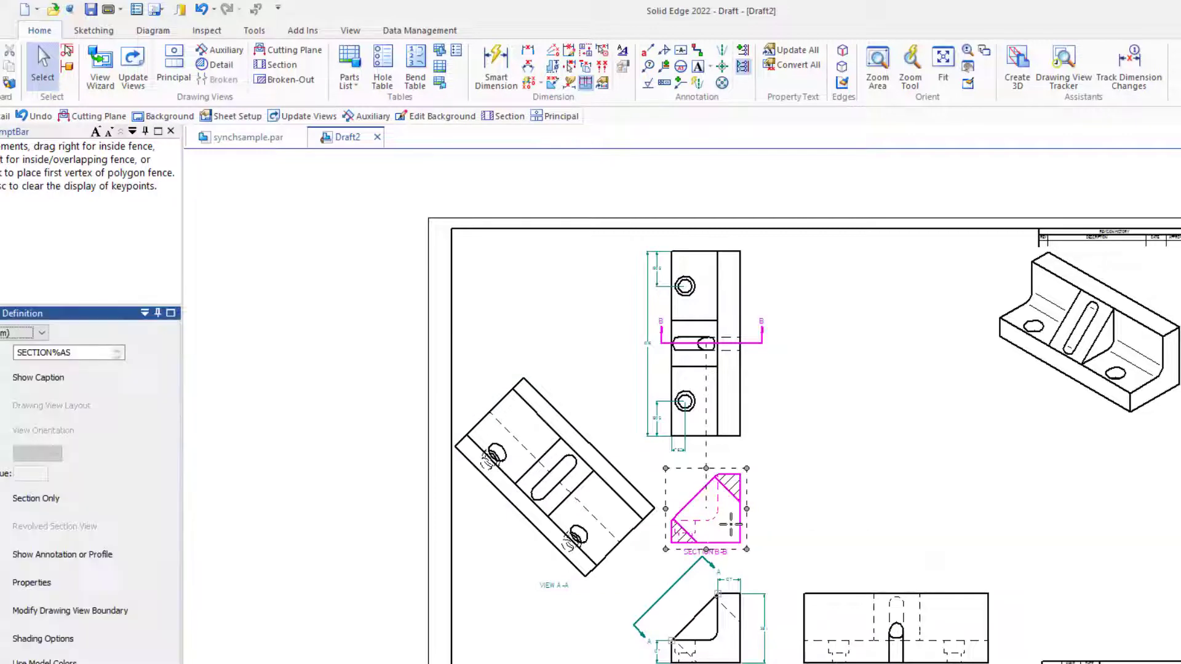
{"action": "key", "text": "Escape"}
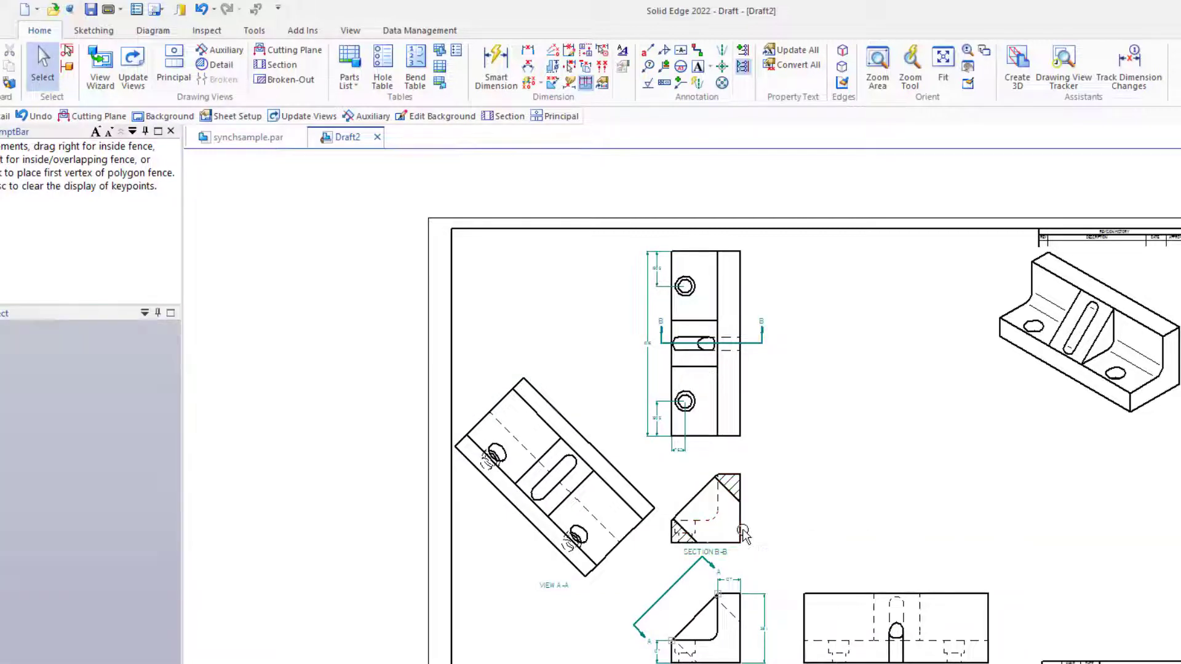
{"action": "right_click", "coordinate": [738, 528]}
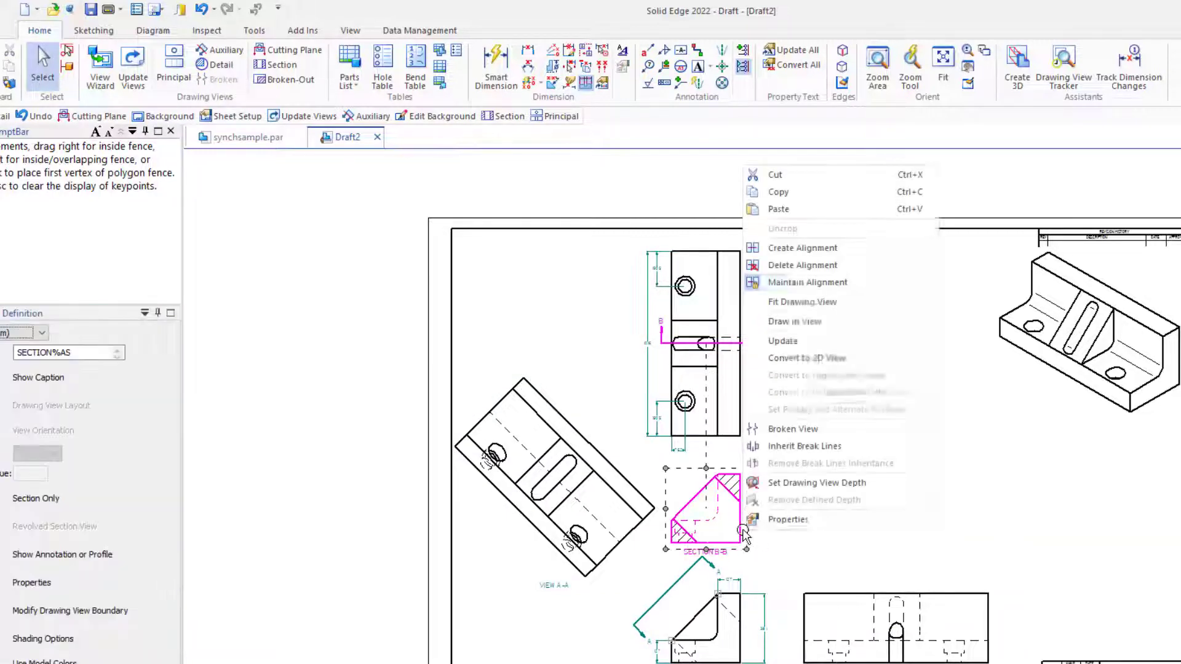
{"action": "left_click", "coordinate": [795, 282]}
{"action": "left_click_drag", "start_coordinate": [738, 523], "coordinate": [910, 293]}
{"action": "left_click", "coordinate": [891, 408]}
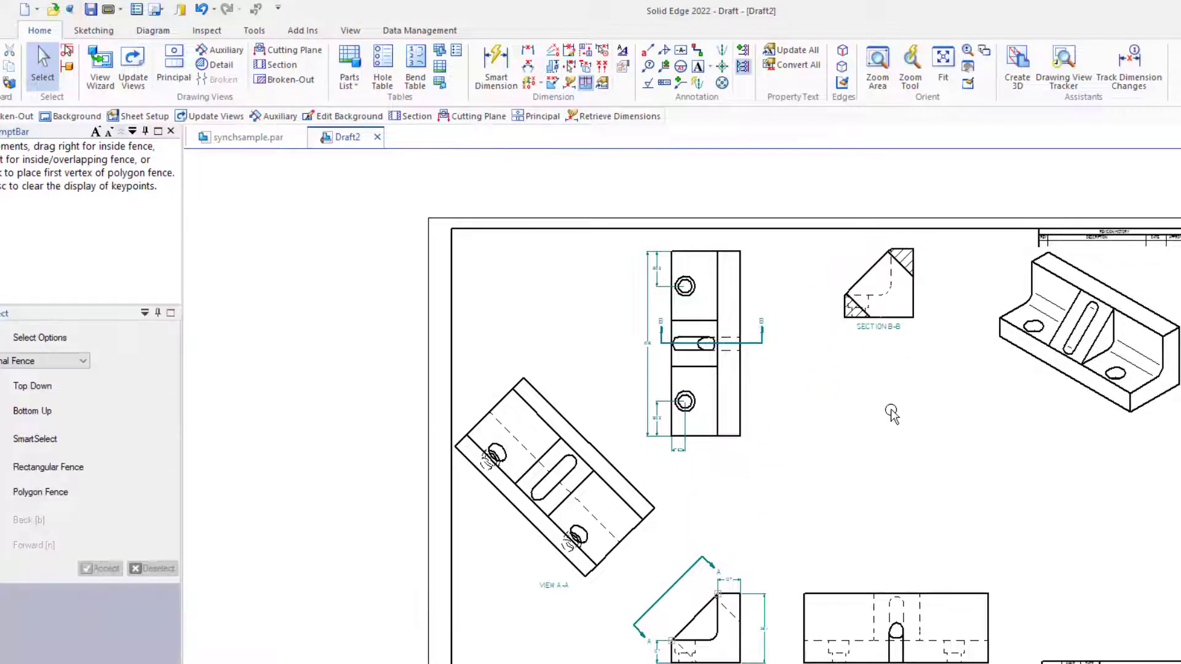
Start a broken-out section on the L-shaped profile view and sketch a closed four-sided profile around its lower-left part, with a slanted side across the part.
{"action": "left_click", "coordinate": [300, 85]}
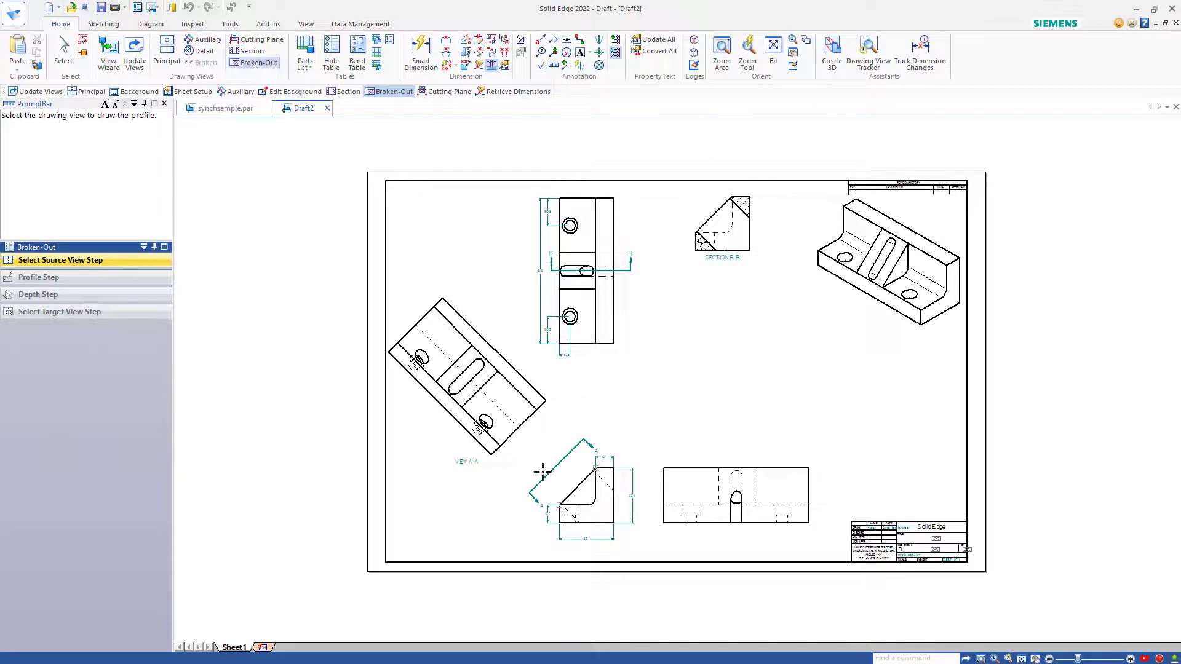
{"action": "left_click", "coordinate": [574, 509]}
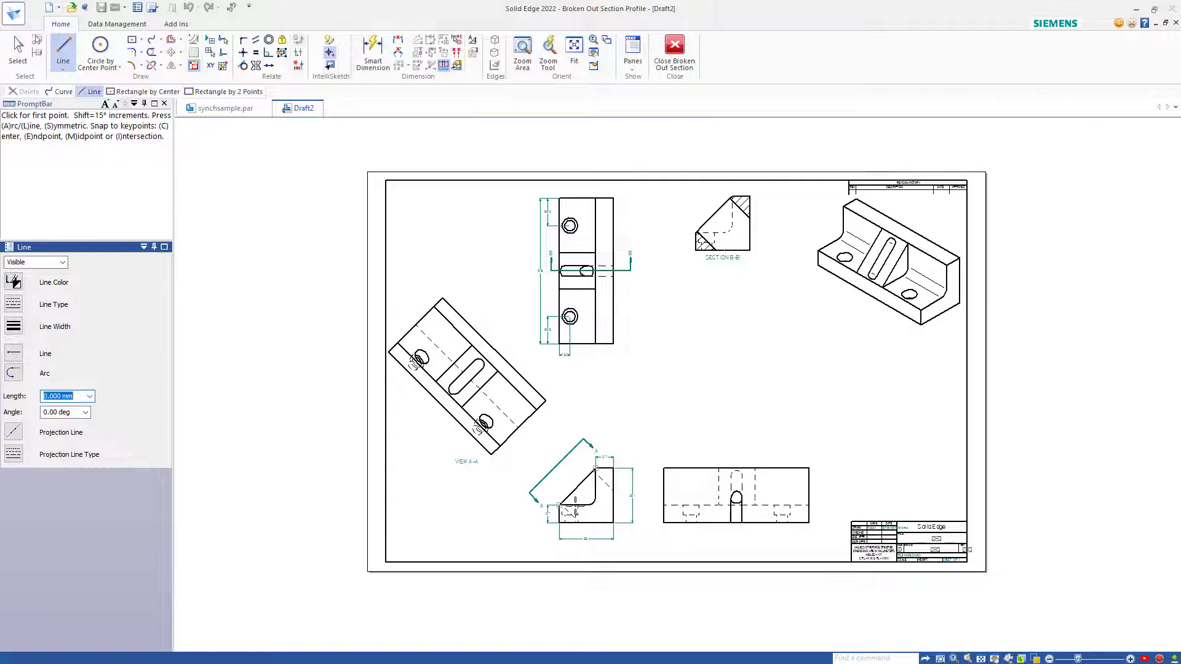
{"action": "scroll", "coordinate": [575, 509], "scroll_direction": "up", "scroll_amount": 4}
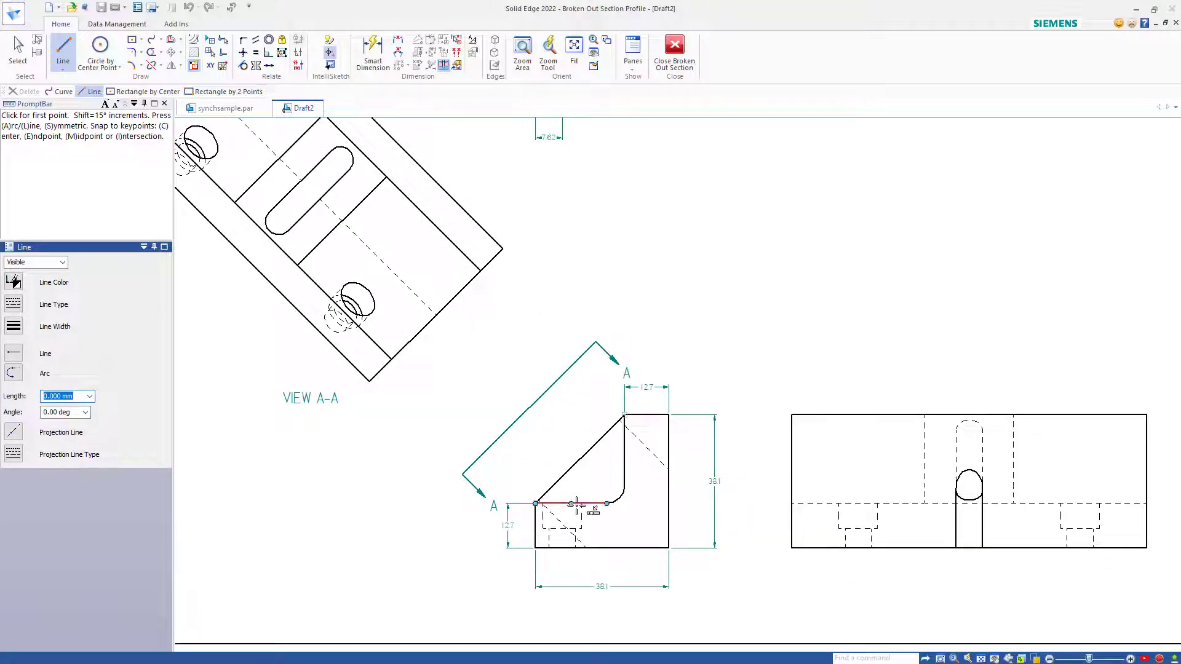
{"action": "left_click", "coordinate": [593, 416]}
{"action": "left_click", "coordinate": [680, 611]}
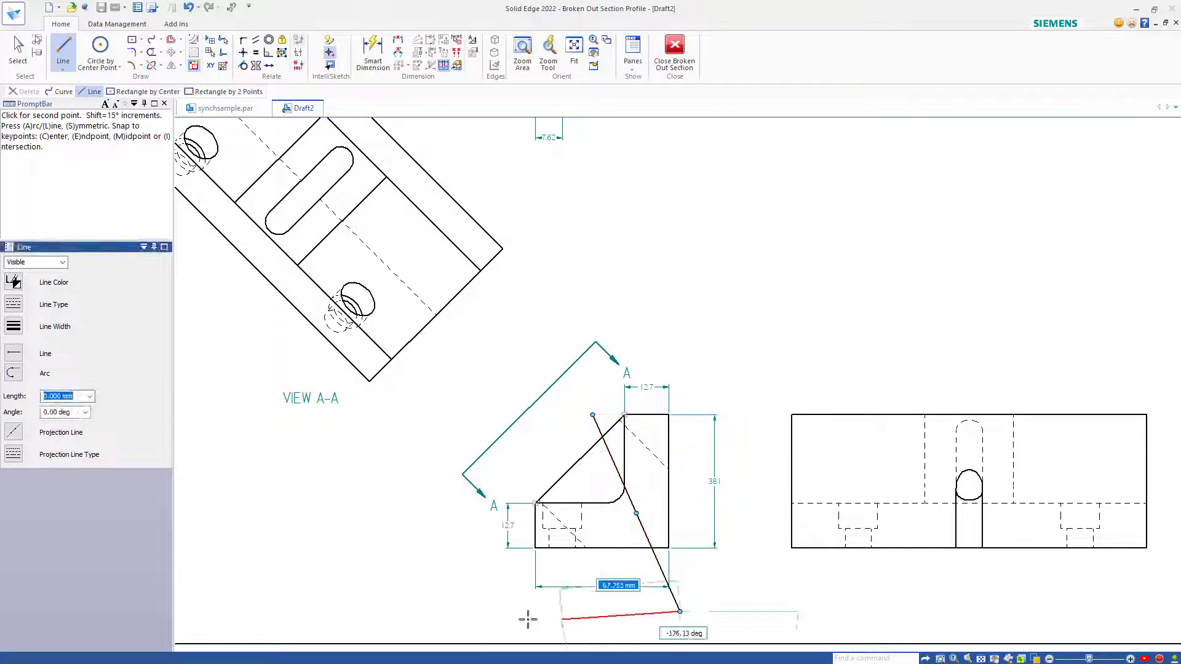
{"action": "left_click", "coordinate": [436, 611]}
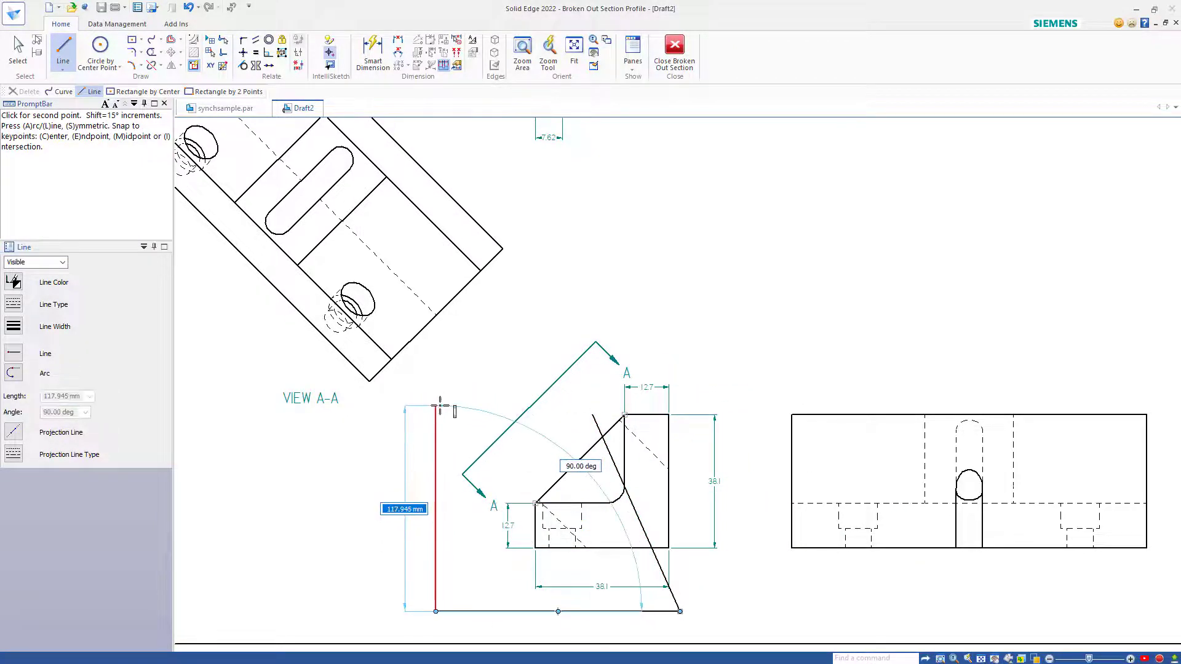
{"action": "left_click", "coordinate": [436, 406]}
{"action": "left_click", "coordinate": [593, 416]}
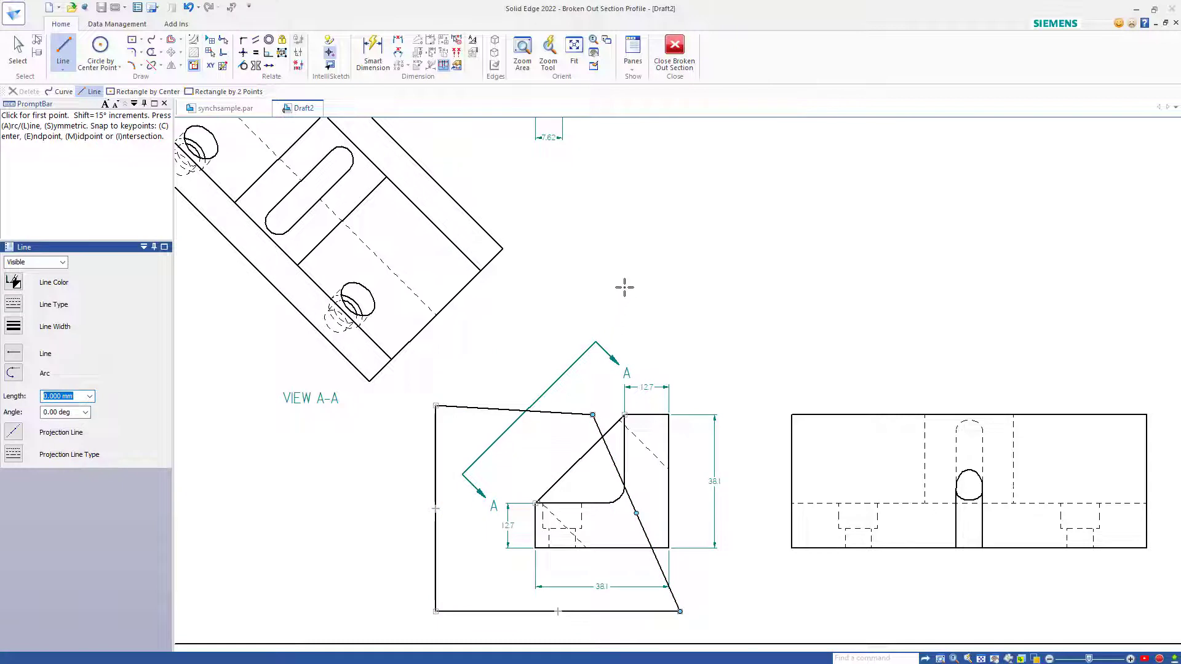
{"action": "left_click", "coordinate": [674, 50]}
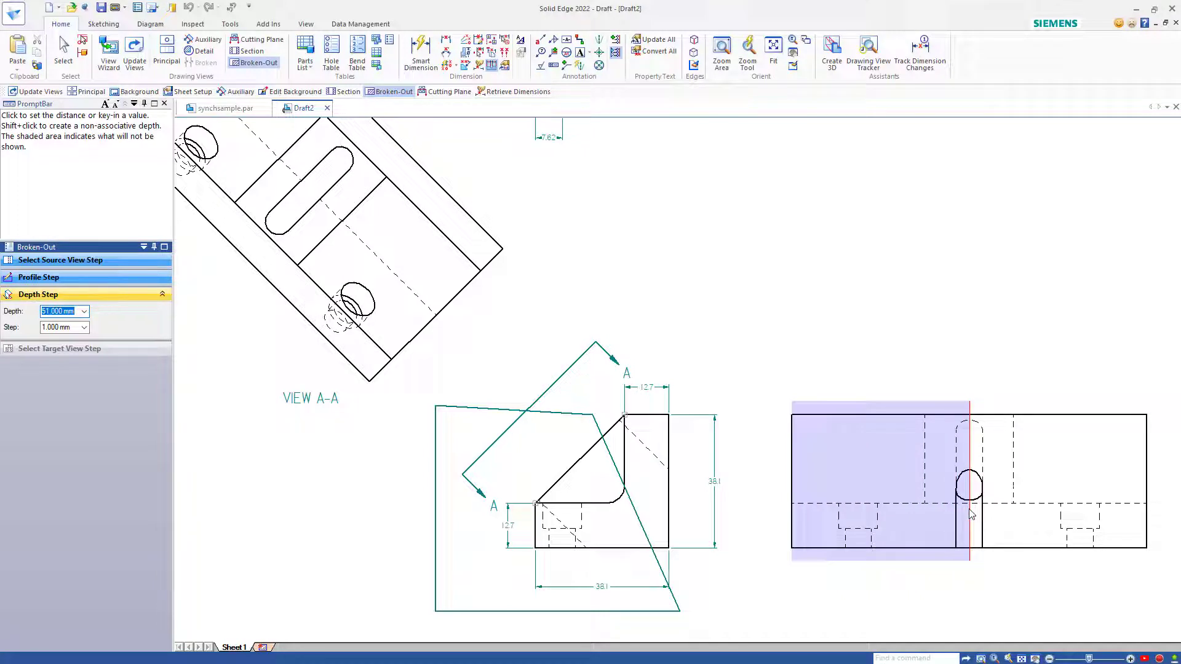
Set the broken-out depth to the slot's centerline at about 51 mm and apply the cutout to the isometric view.
{"action": "left_click", "coordinate": [972, 514]}
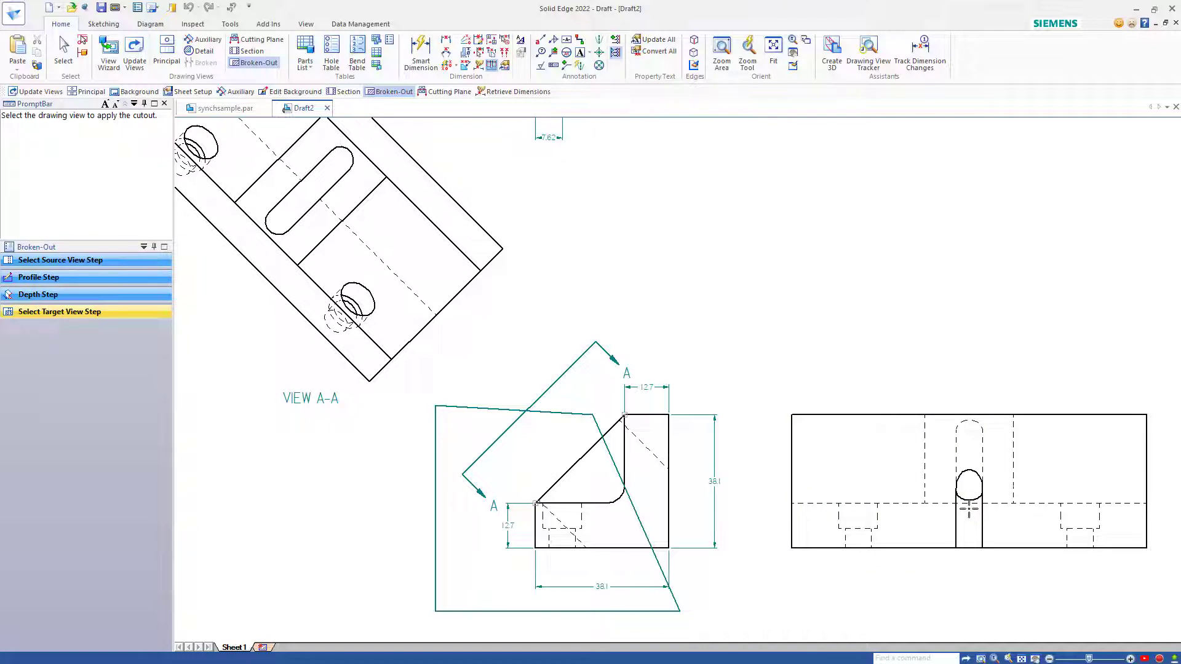
{"action": "scroll", "coordinate": [969, 510], "scroll_direction": "down", "scroll_amount": 4}
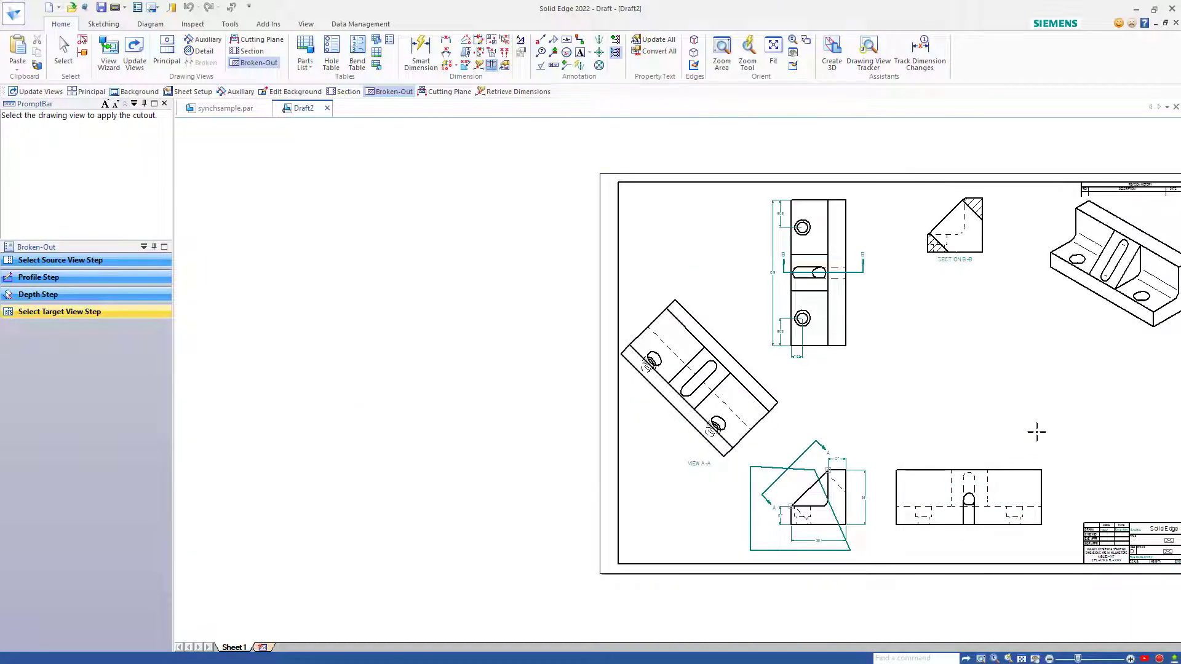
{"action": "key", "text": "ctrl+f"}
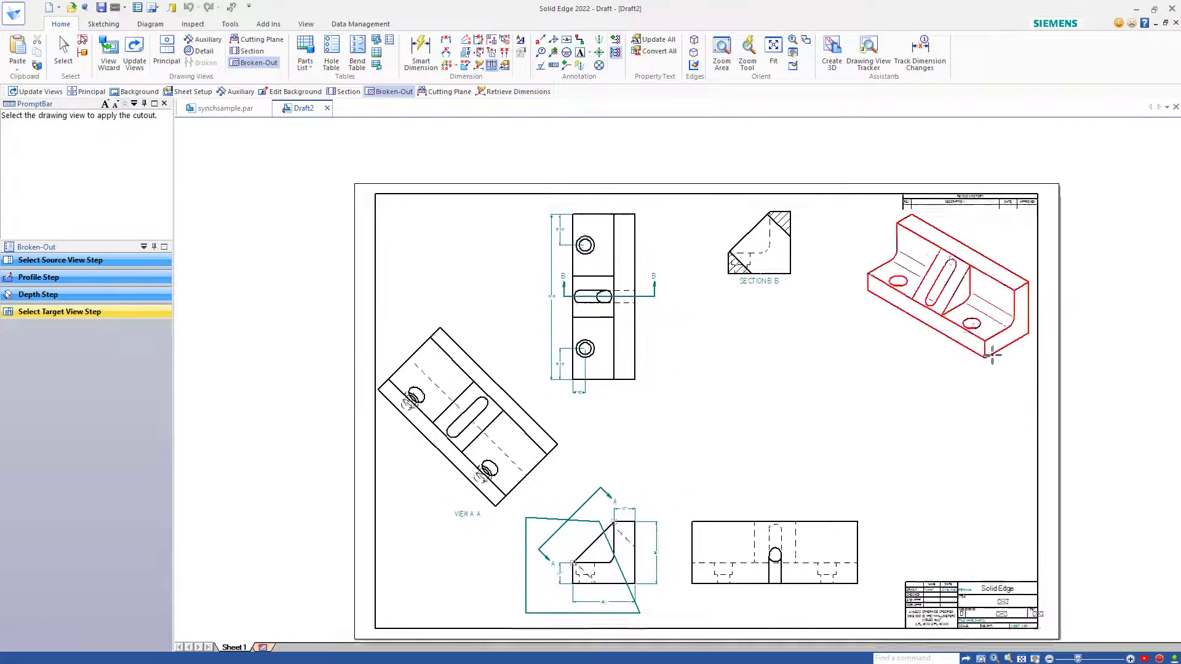
{"action": "left_click", "coordinate": [969, 328]}
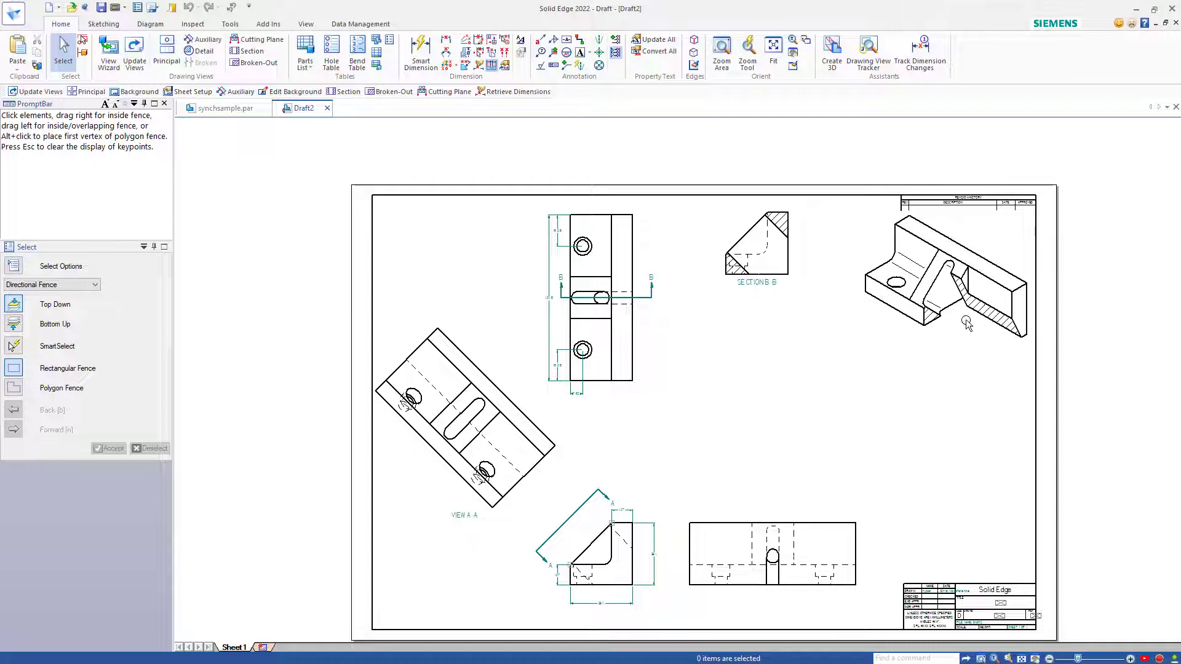
Enable Show Broken-Out Section view profiles in the isometric view's properties.
{"action": "left_click", "coordinate": [936, 302]}
{"action": "right_click", "coordinate": [935, 300]}
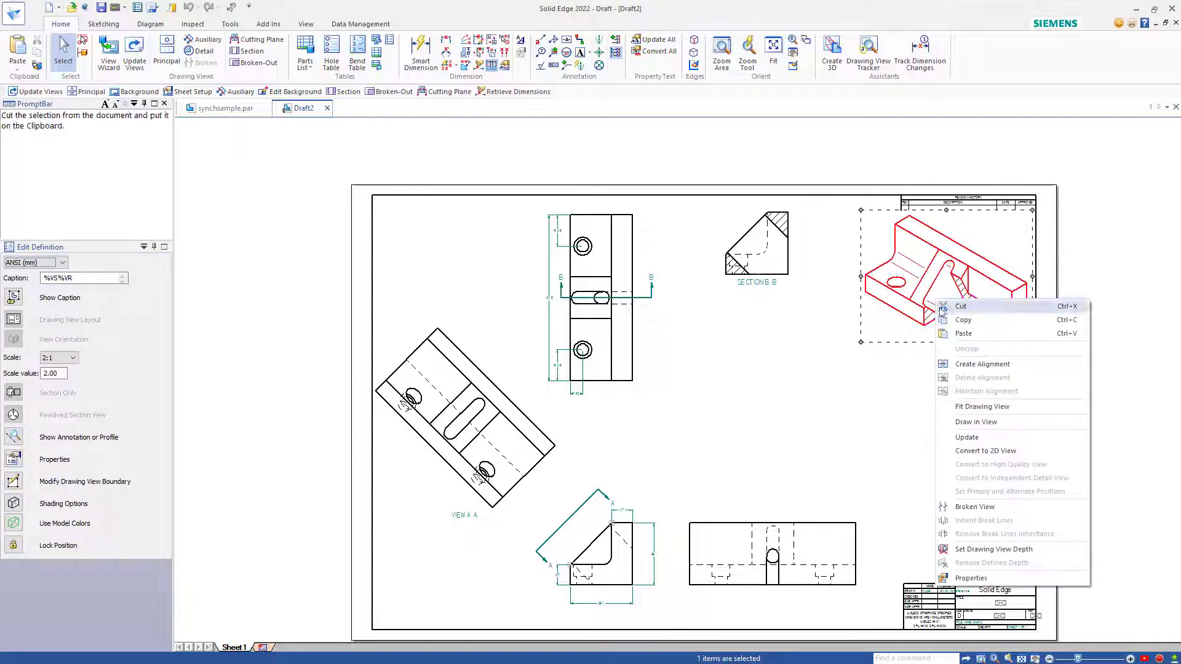
{"action": "left_click", "coordinate": [978, 579]}
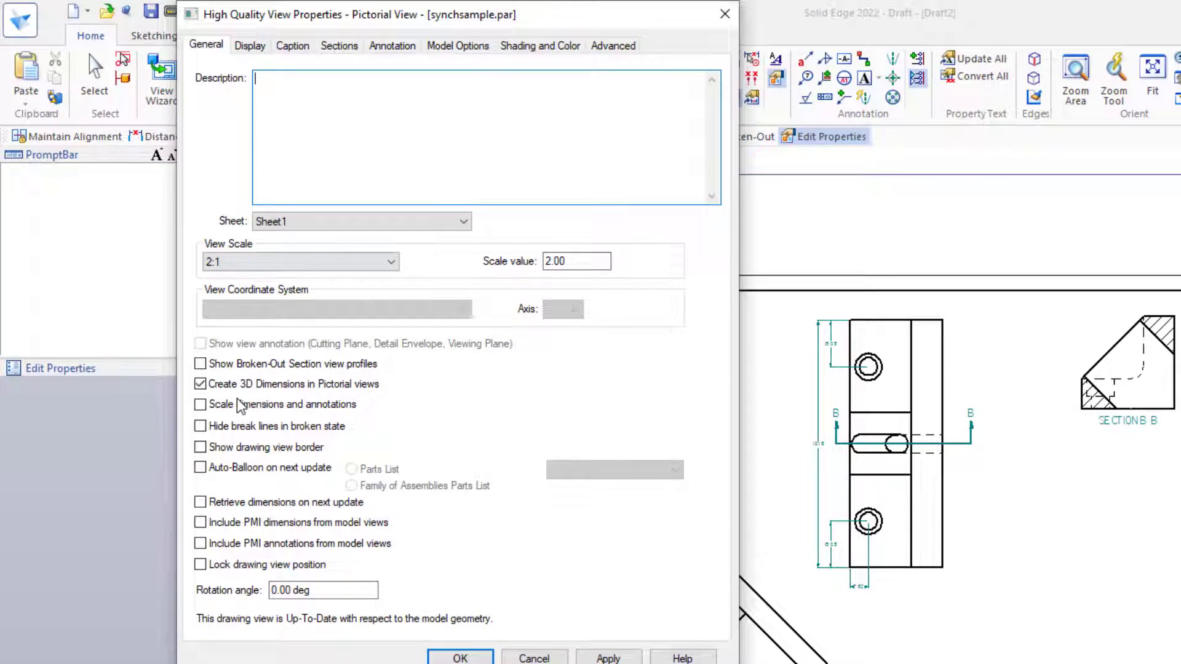
{"action": "left_click", "coordinate": [201, 364]}
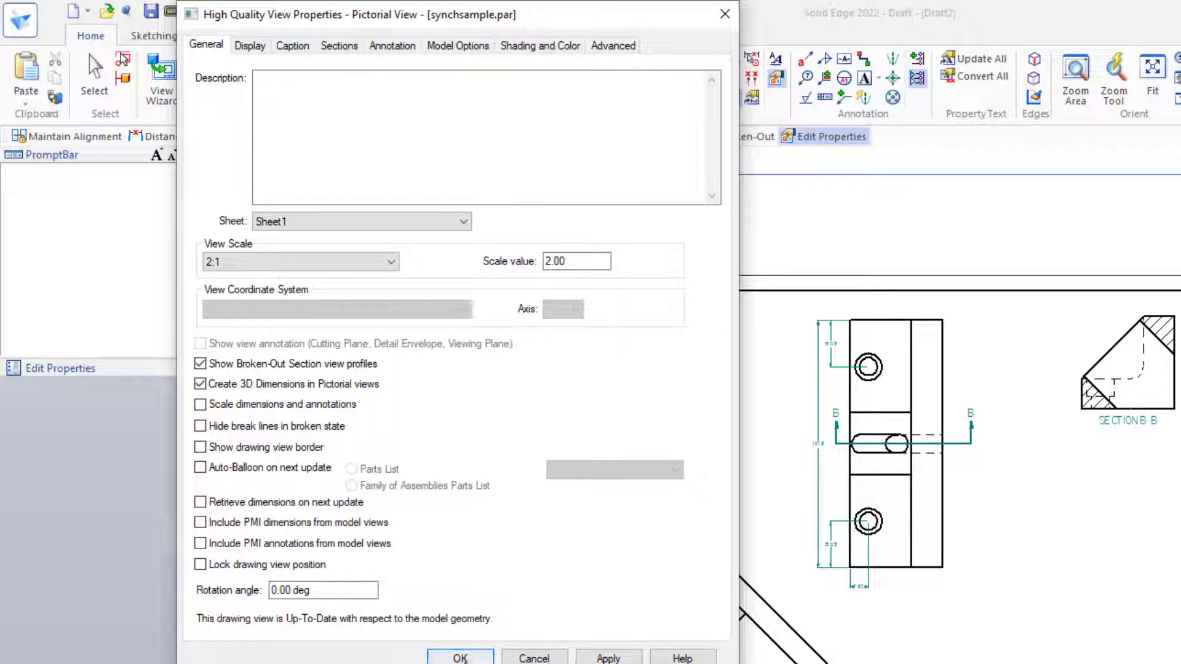
{"action": "left_click", "coordinate": [462, 660]}
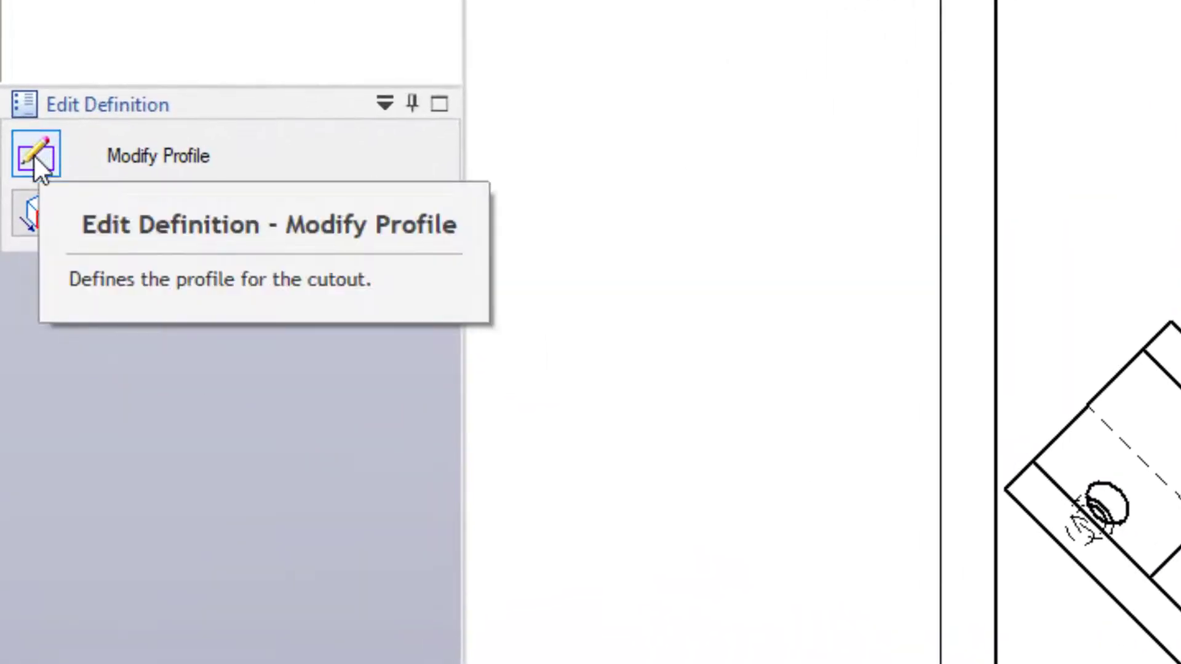
Modify the broken-out profile by moving its corner near the slanted edge up and over the upright leg, and update the drawing views.
{"action": "left_click", "coordinate": [34, 156]}
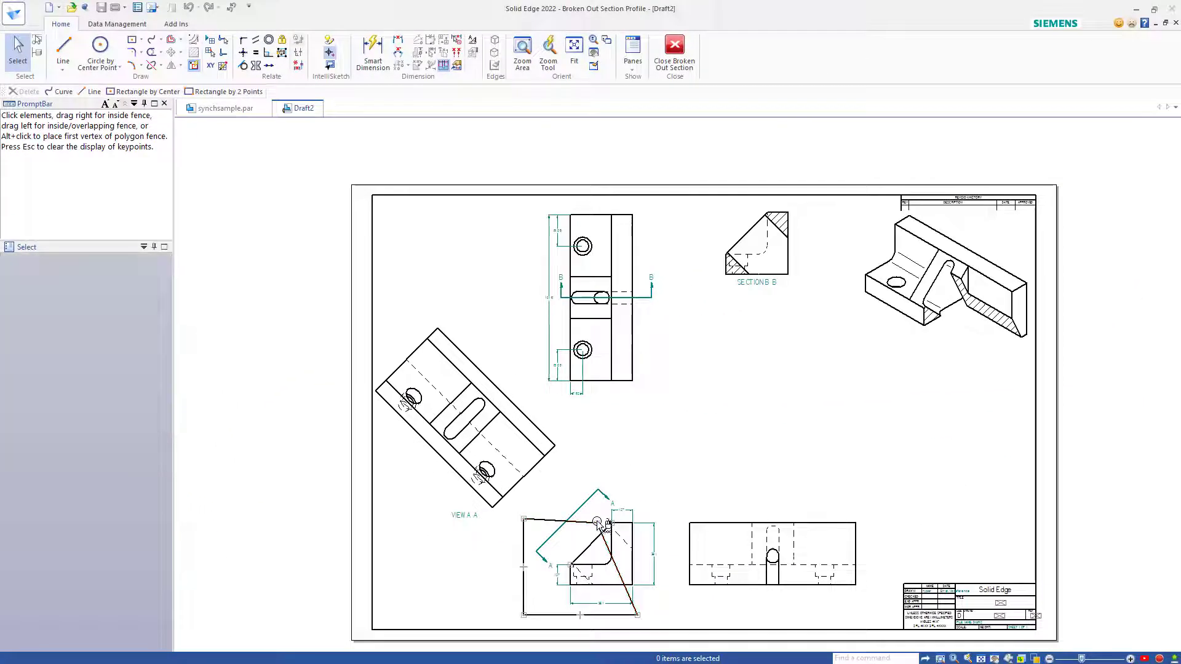
{"action": "left_click_drag", "start_coordinate": [600, 526], "coordinate": [621, 512]}
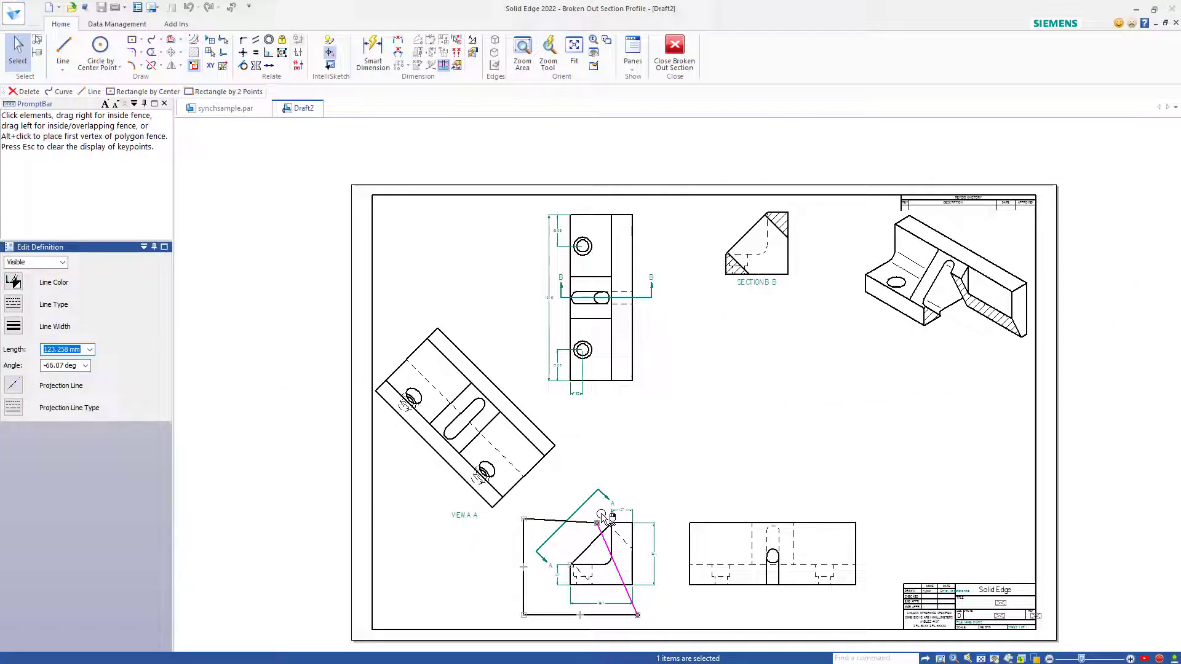
{"action": "left_click", "coordinate": [676, 49]}
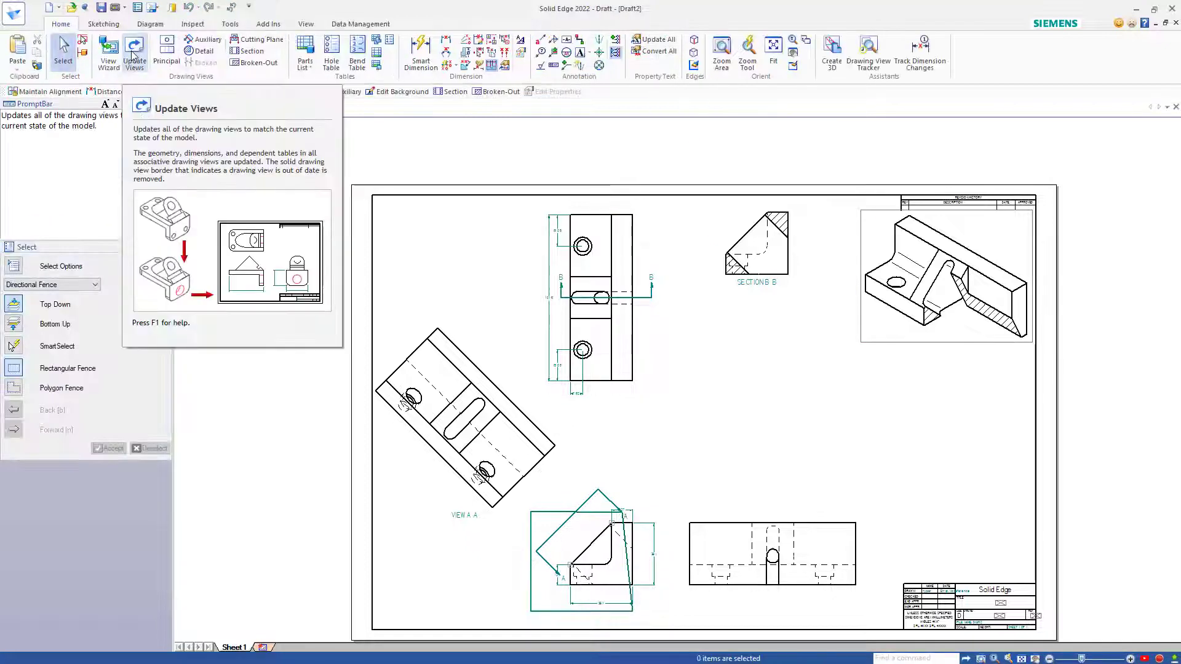
Hide the broken-out profile of the isometric view and turn on Use Model Colors for that view.
{"action": "left_click", "coordinate": [930, 312]}
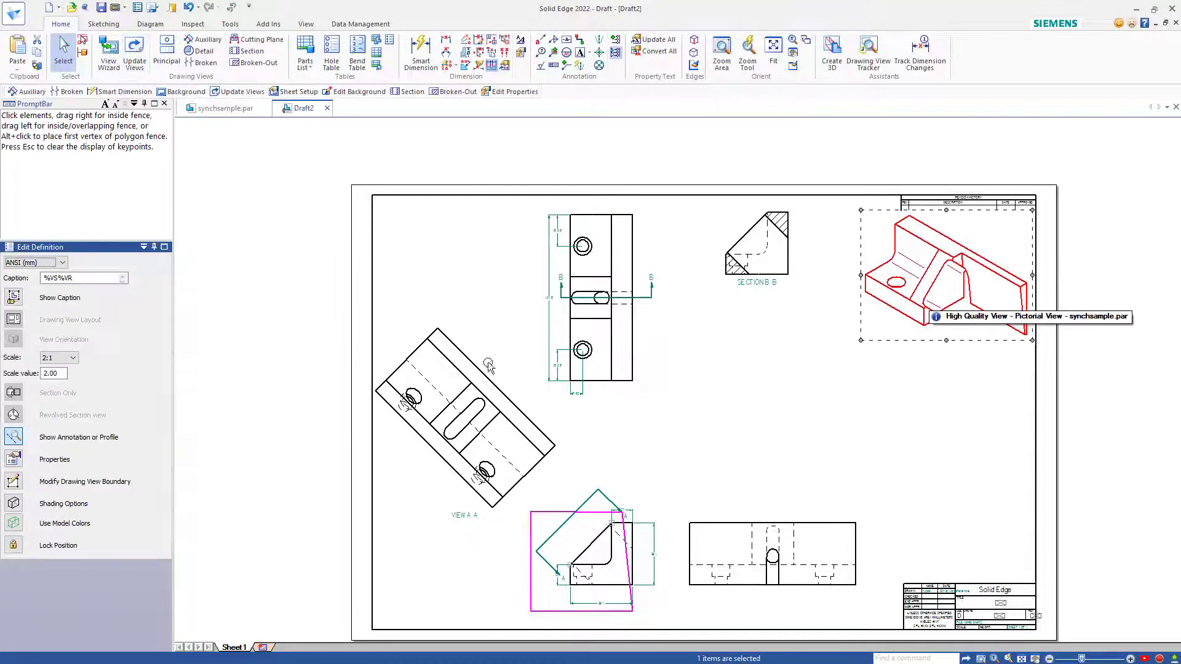
{"action": "left_click", "coordinate": [20, 523]}
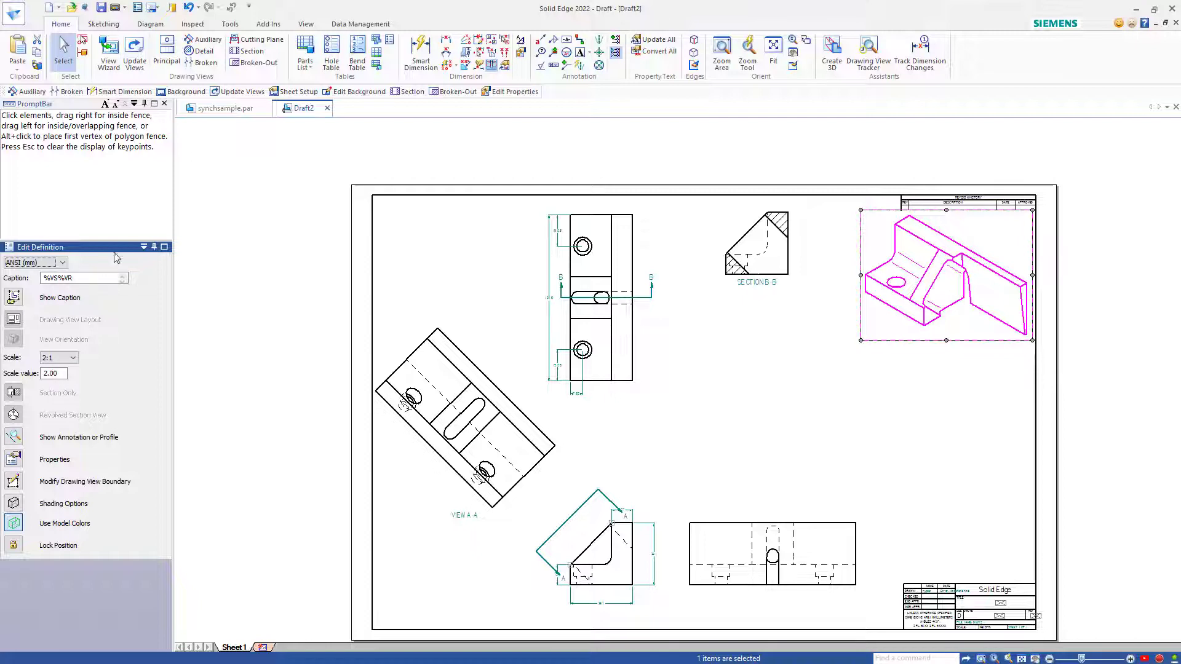
{"action": "left_click", "coordinate": [243, 296]}
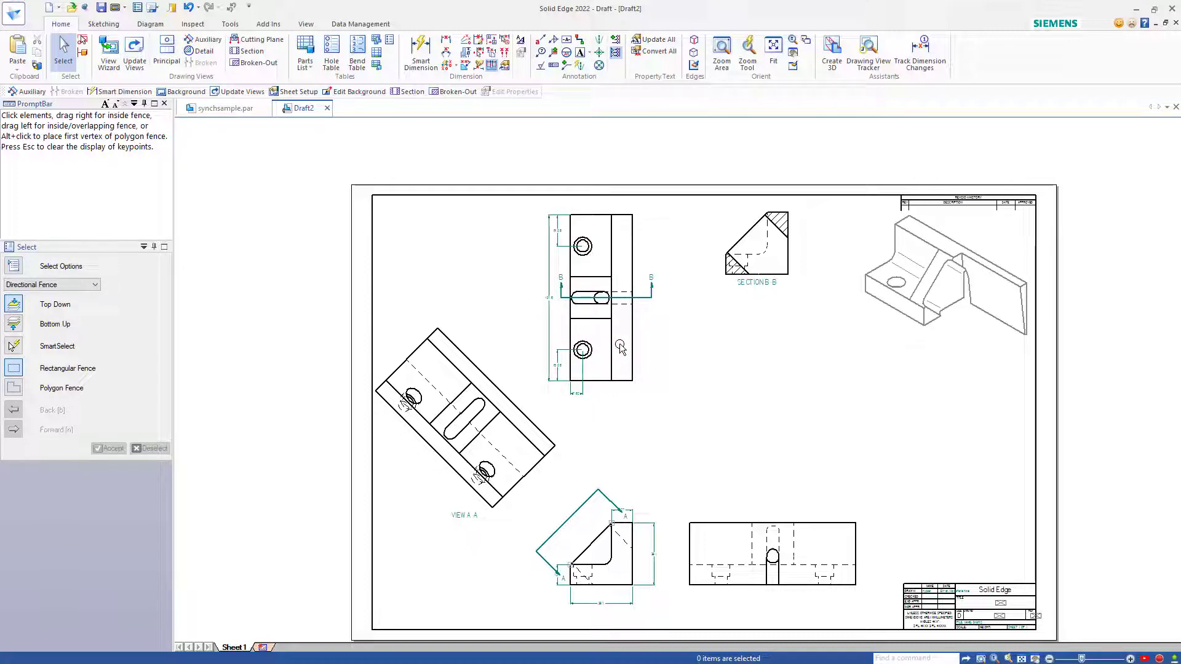
Switch to synchsample.par and set the part's overall length dimension to 4.5, keeping the change symmetric.
{"action": "key", "text": "ctrl+Tab"}
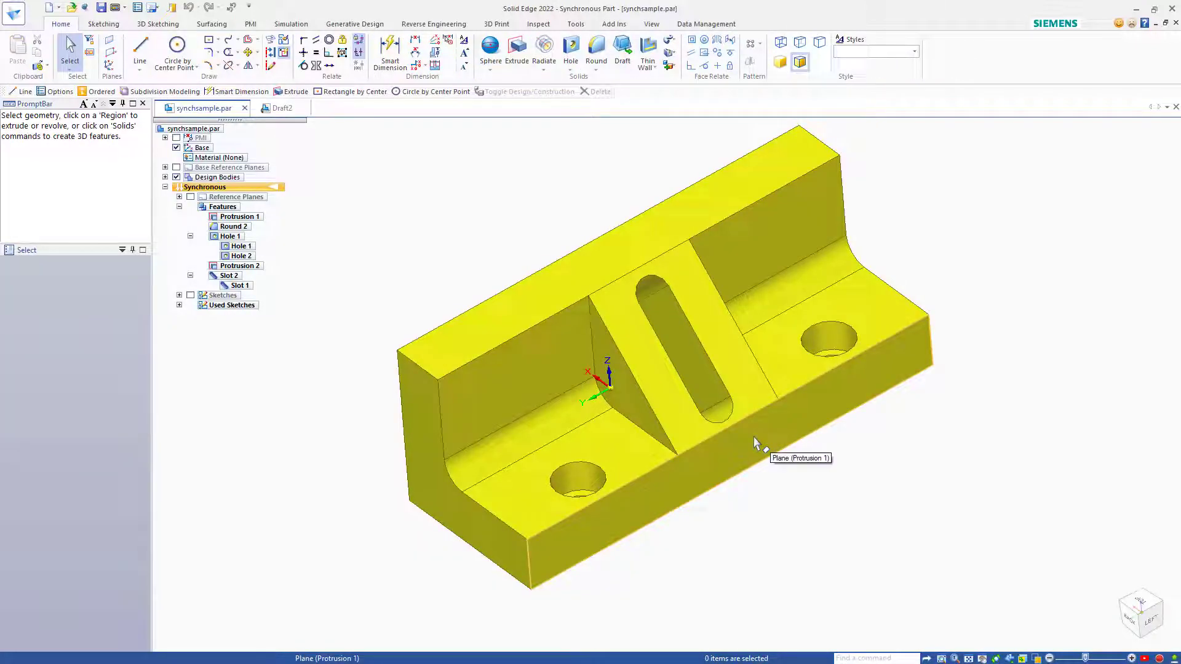
{"action": "left_click", "coordinate": [755, 443]}
{"action": "left_click", "coordinate": [800, 523]}
{"action": "type", "text": "4.5"}
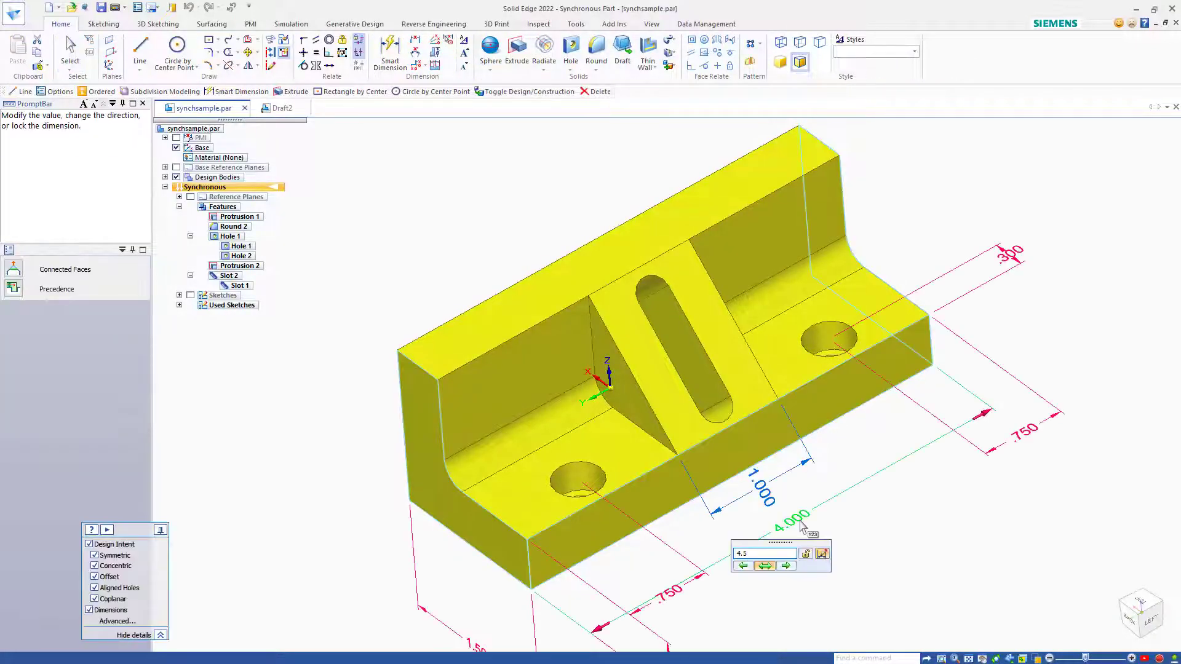
{"action": "key", "text": "Return"}
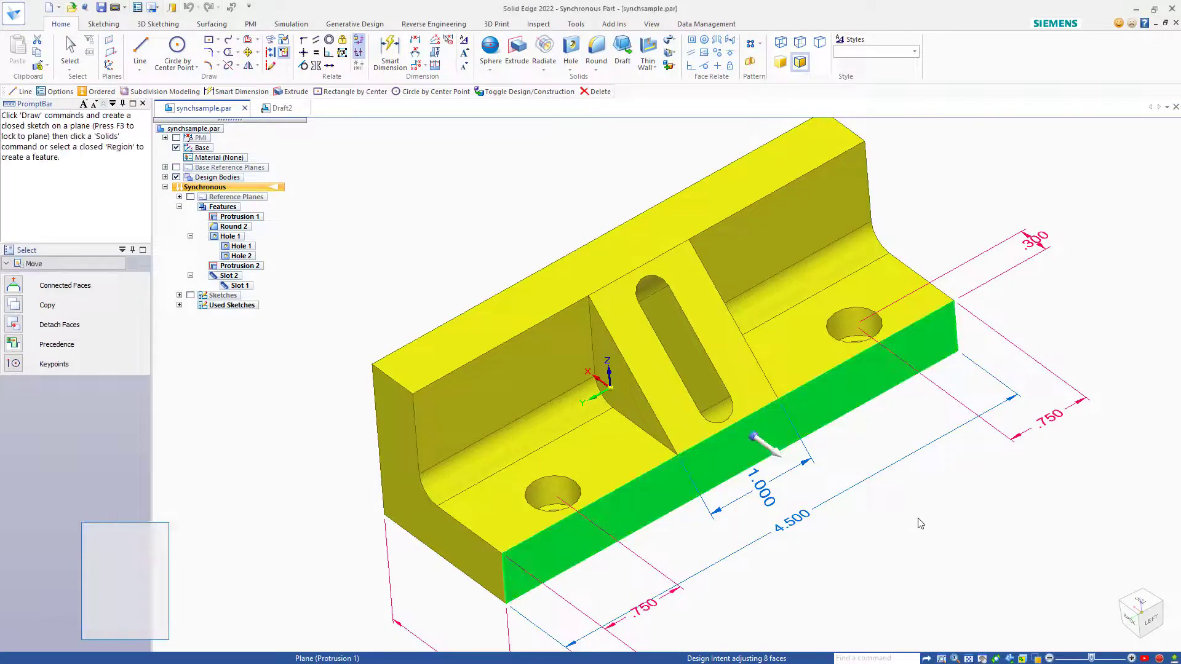
{"action": "left_click", "coordinate": [920, 523]}
Return to Draft2, update all out-of-date drawing views, and dismiss the Dimension Tracker report.
{"action": "key", "text": "ctrl+Tab"}
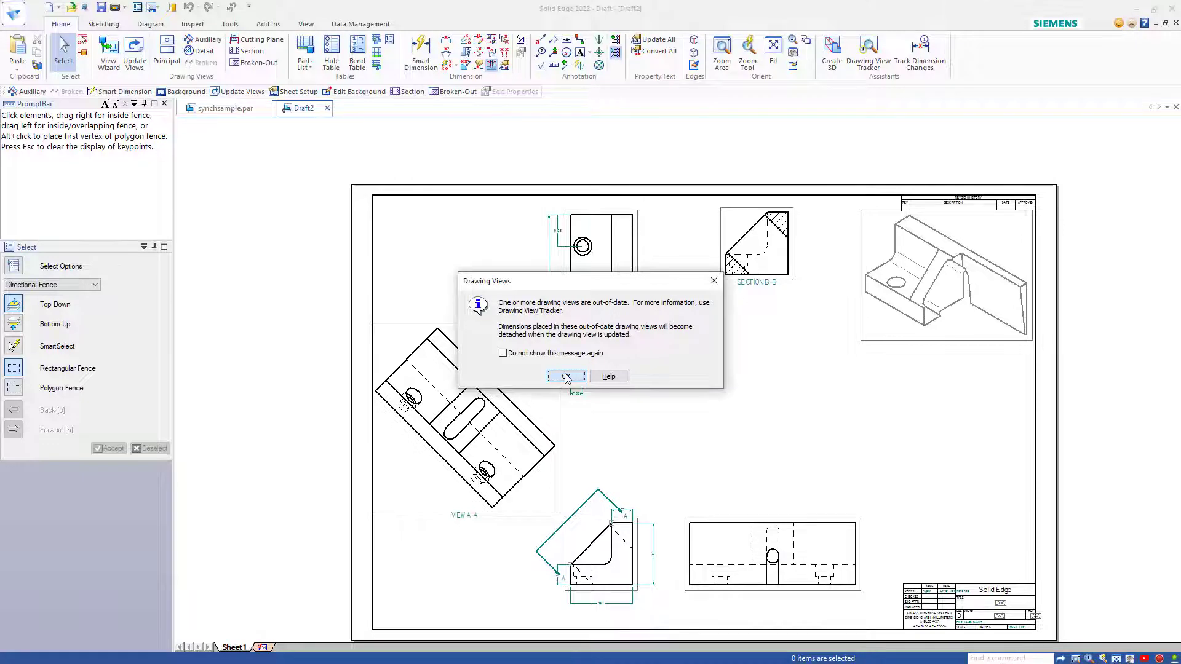
{"action": "left_click", "coordinate": [566, 377]}
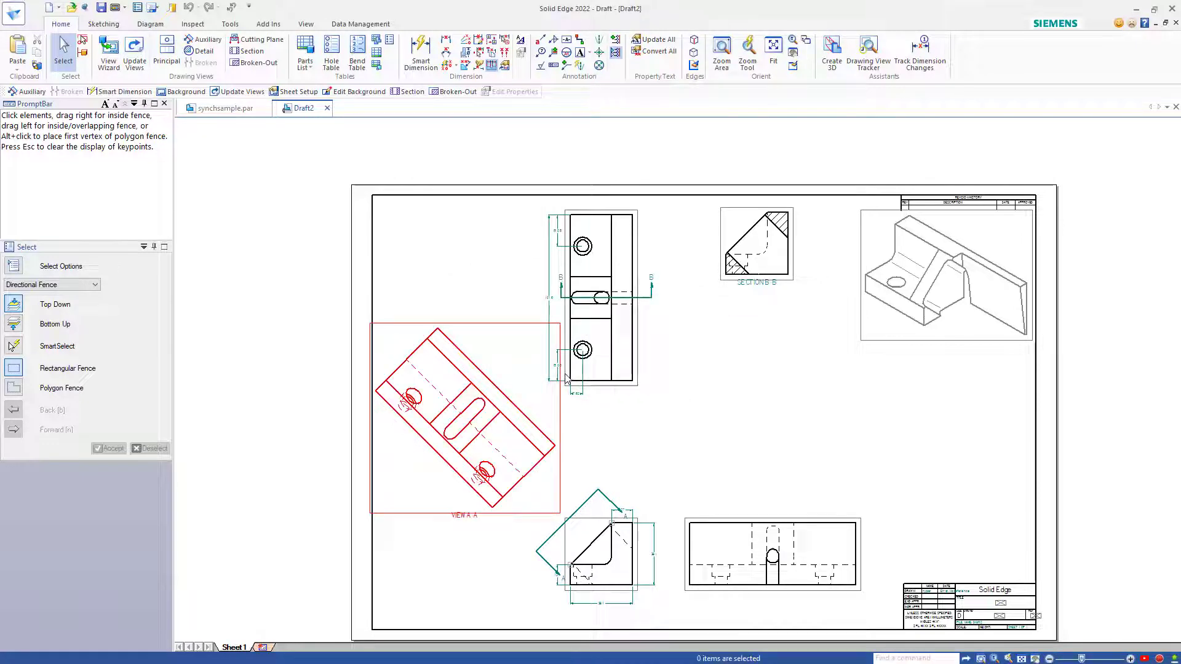
{"action": "left_click", "coordinate": [135, 51]}
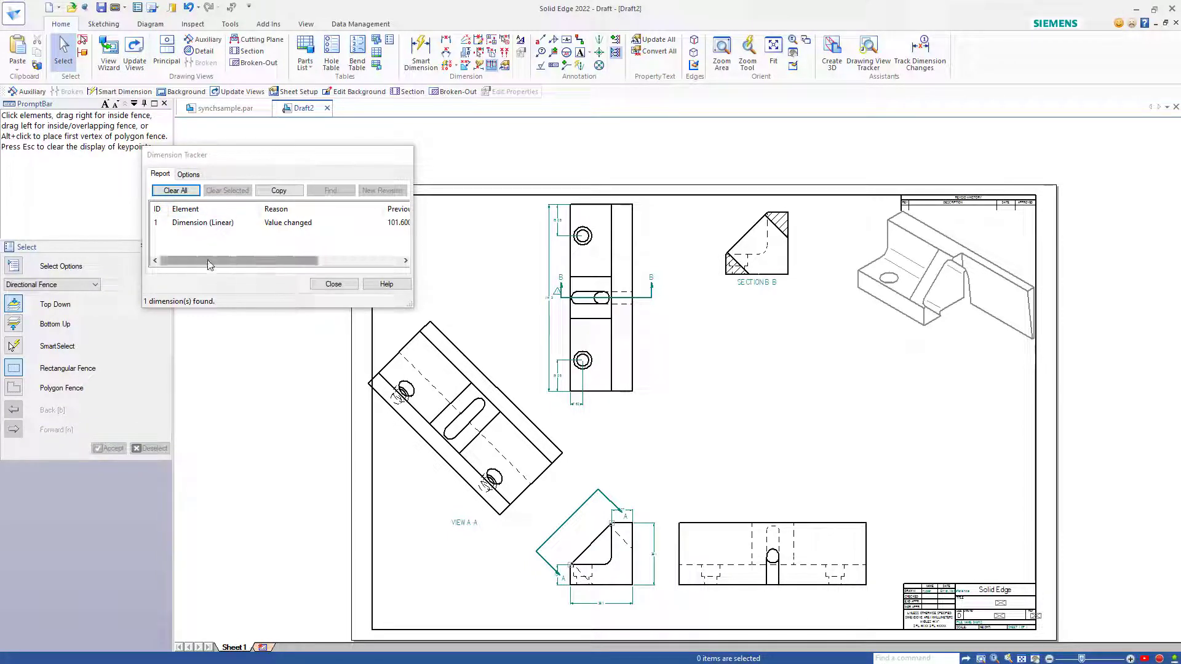
{"action": "left_click", "coordinate": [334, 284]}
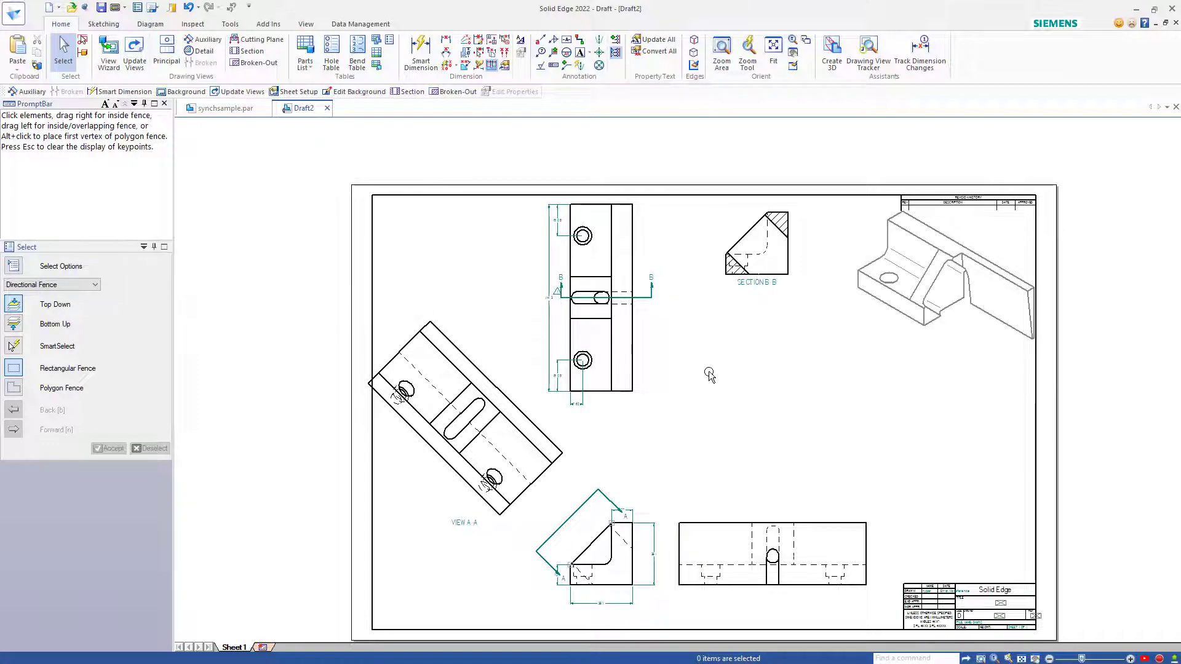